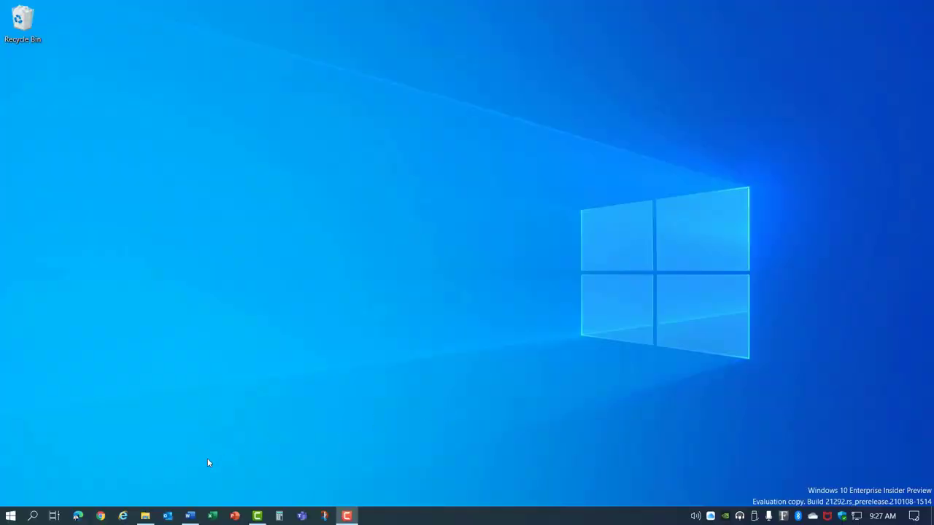
# Switch to Google Chrome, go to speedtest.net and start an internet speed test
pyautogui.click(100, 516)
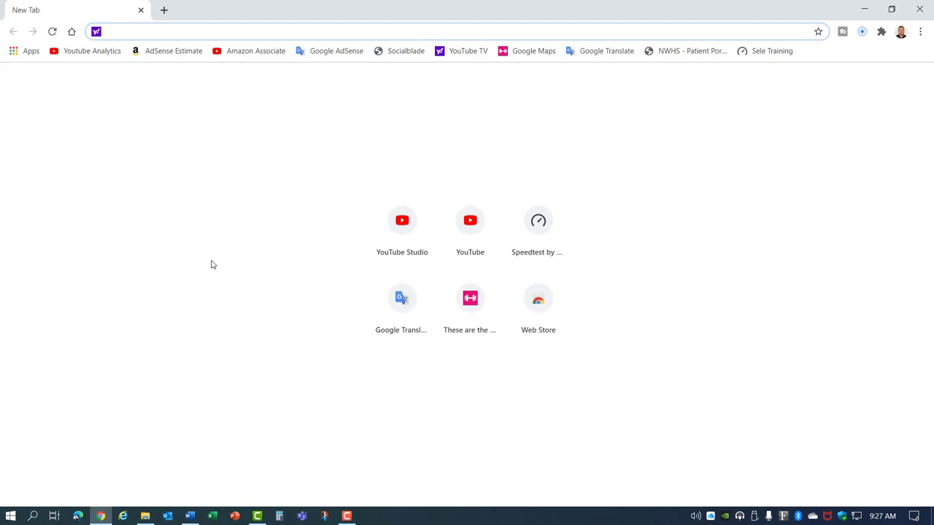
pyautogui.click(224, 29)
pyautogui.write('speedtest.net')
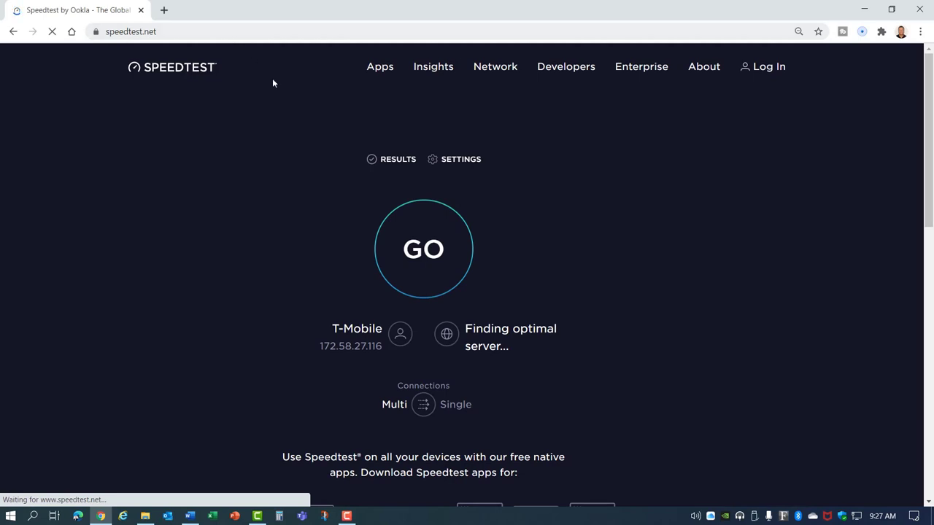
pyautogui.click(433, 232)
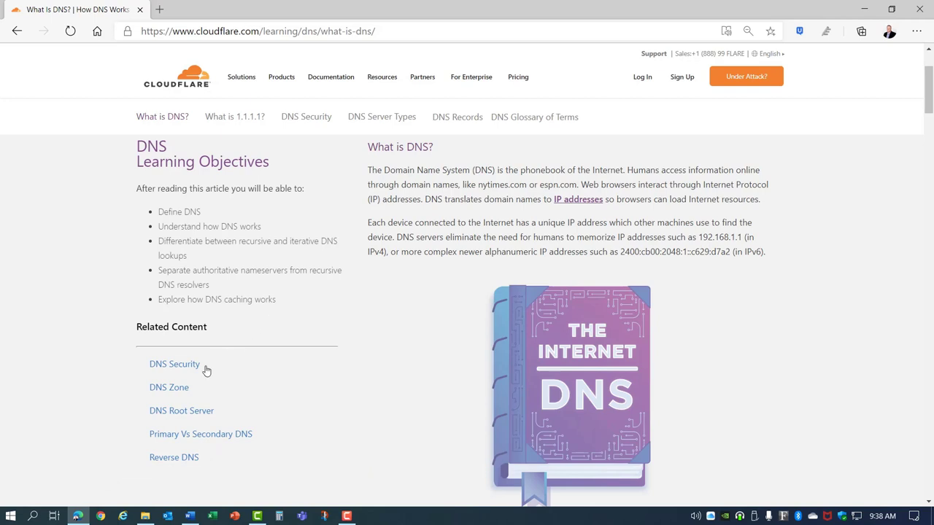
# Open Command Prompt as administrator, ping google.com and highlight the IP address it resolves to
pyautogui.click(9, 517)
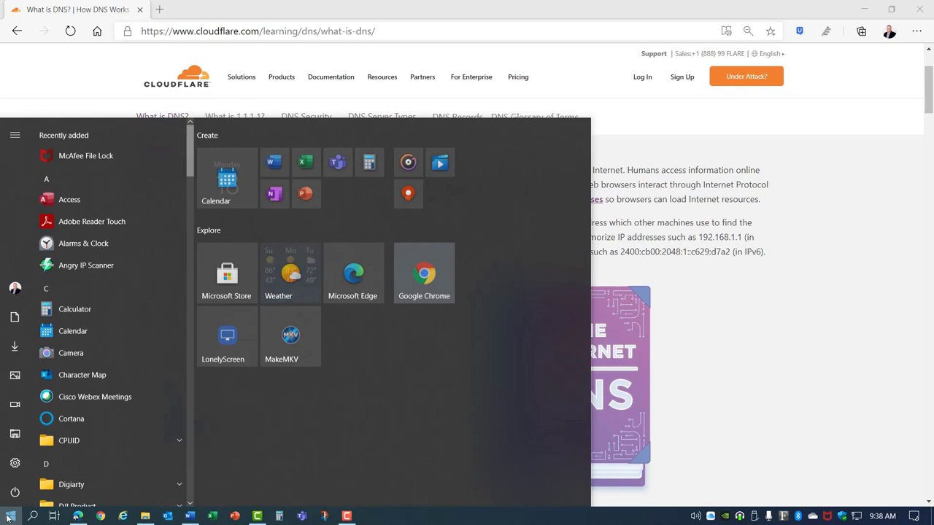
pyautogui.write('cmd')
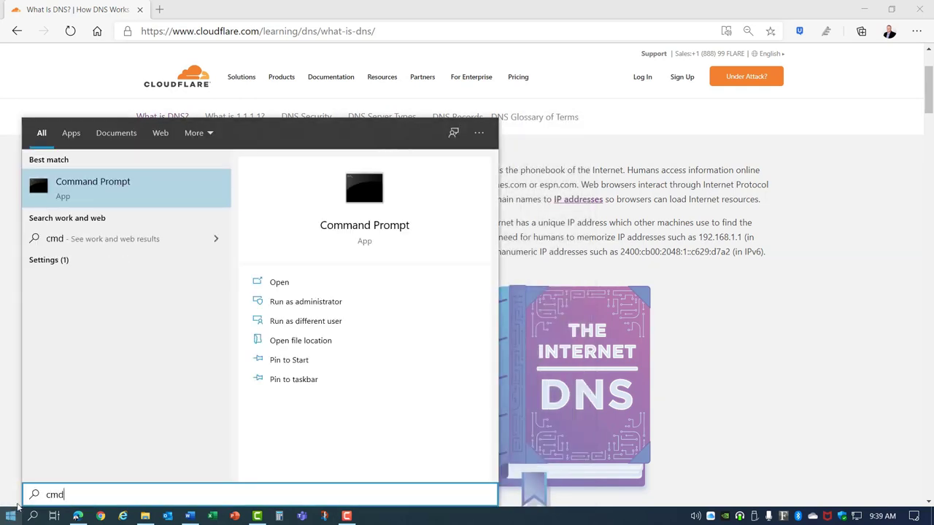
pyautogui.click(286, 310)
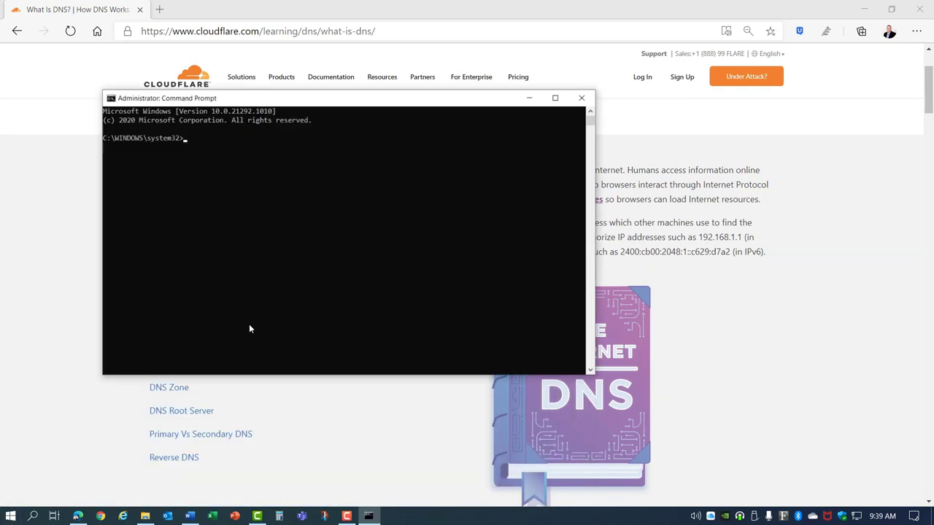
pyautogui.write('ping google.com')
pyautogui.press('Return')
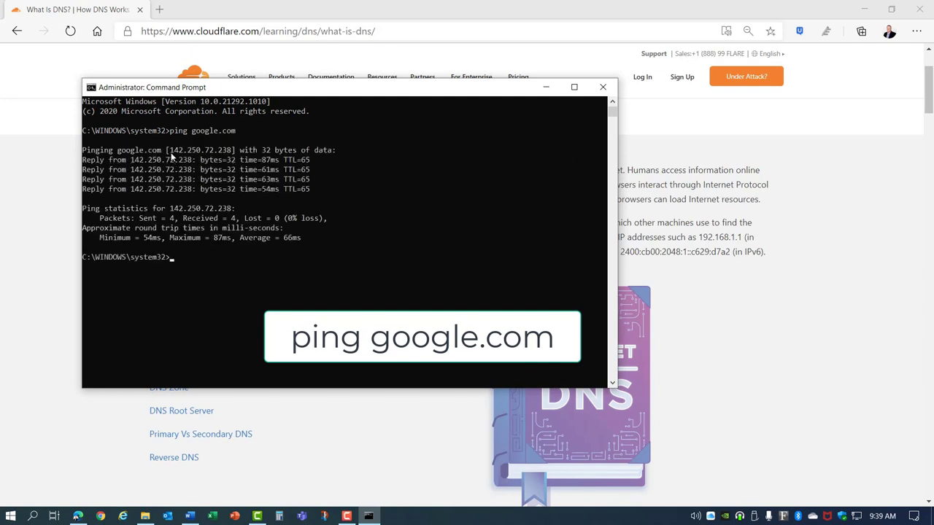
pyautogui.moveTo(170, 150); pyautogui.dragTo(232, 150)
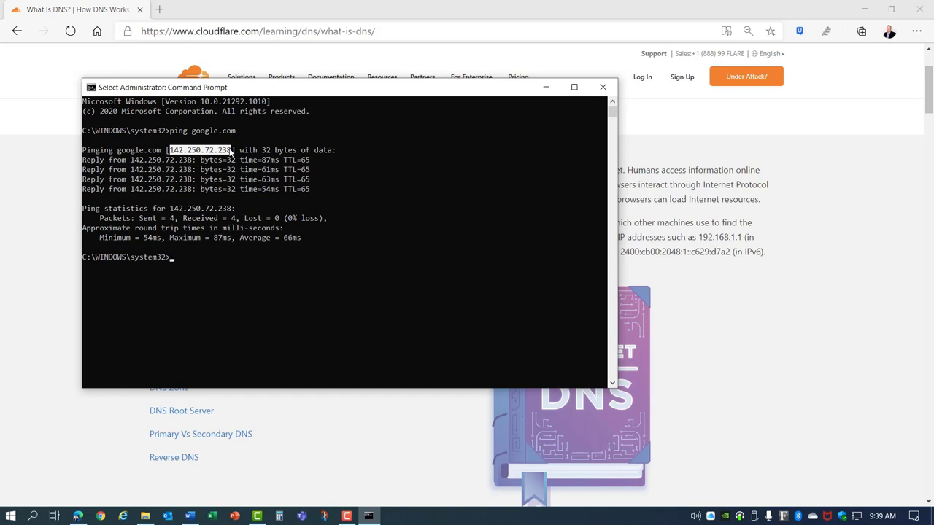
# Run ipconfig /all in Command Prompt and highlight the DNS server addresses of the Ethernet 2 adapter
pyautogui.click(184, 256)
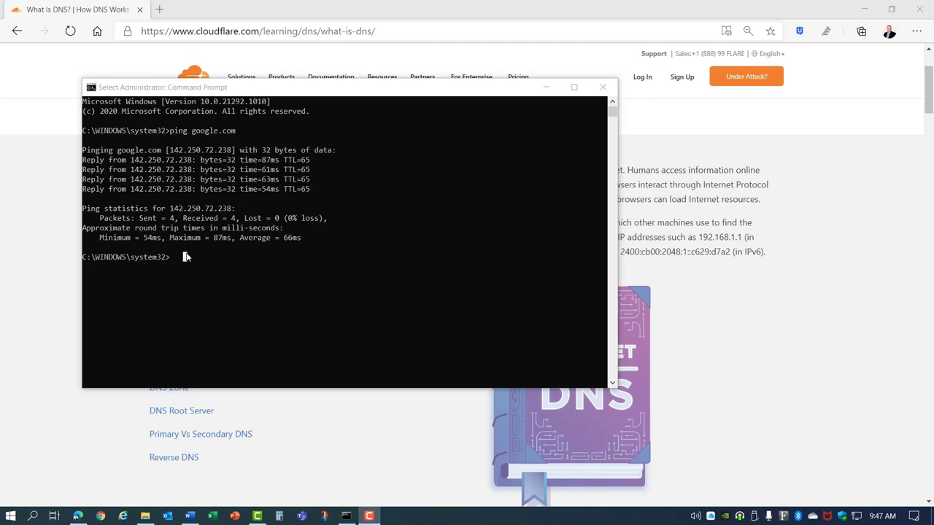
pyautogui.click(183, 253)
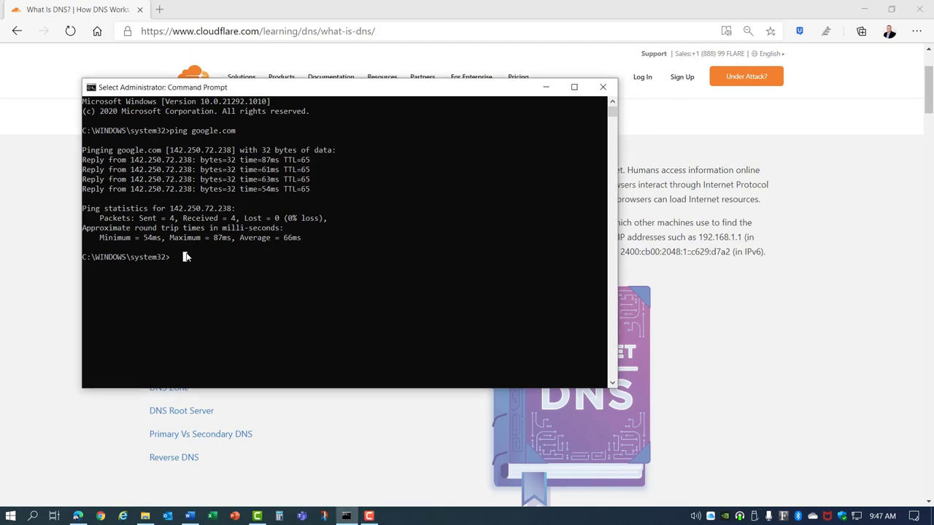
pyautogui.write('ipconf')
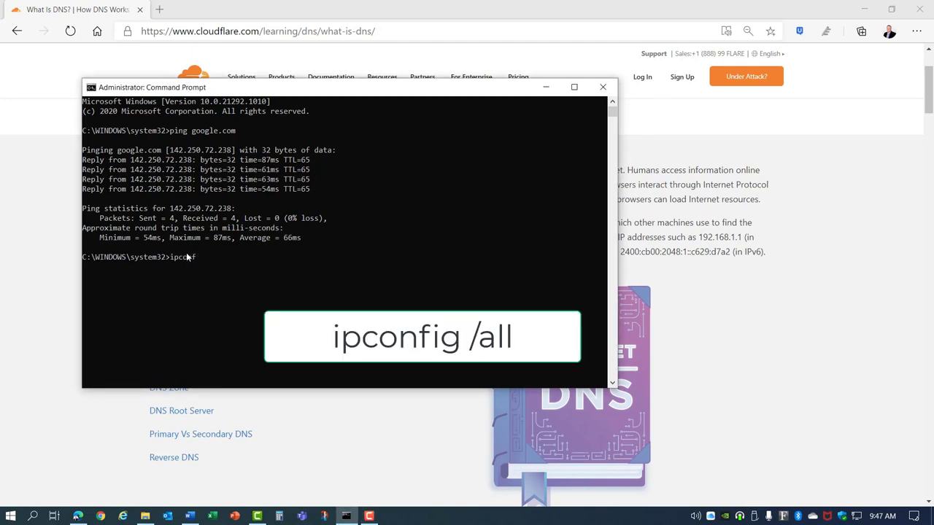
pyautogui.write('ig /all')
pyautogui.press('Return')
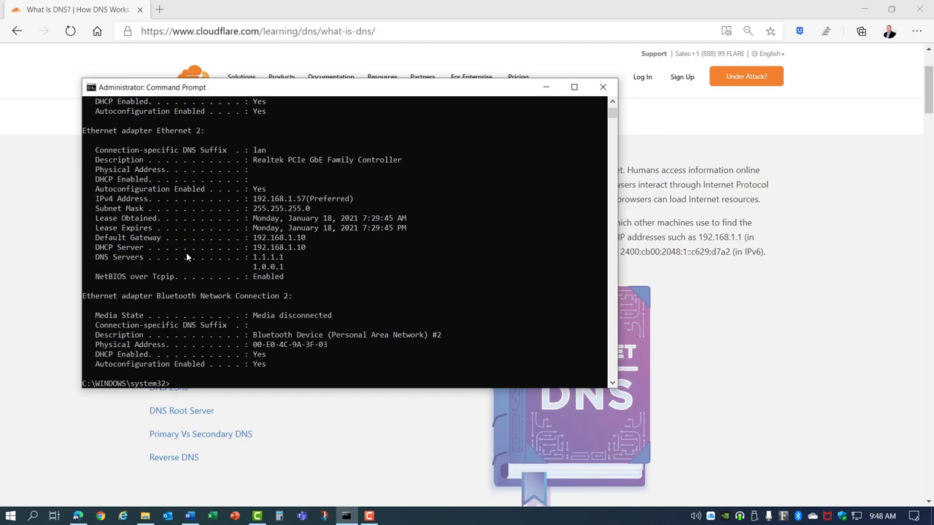
pyautogui.moveTo(255, 256); pyautogui.dragTo(286, 271)
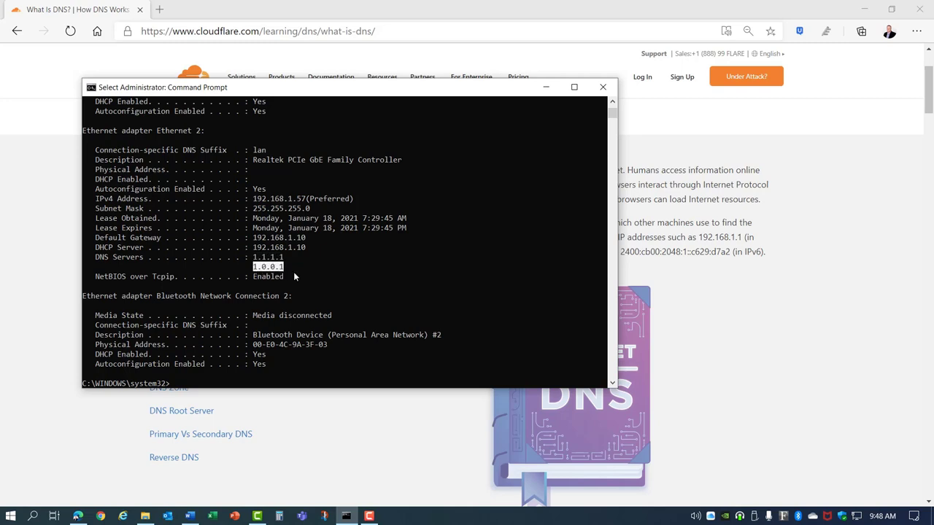
pyautogui.click(294, 275)
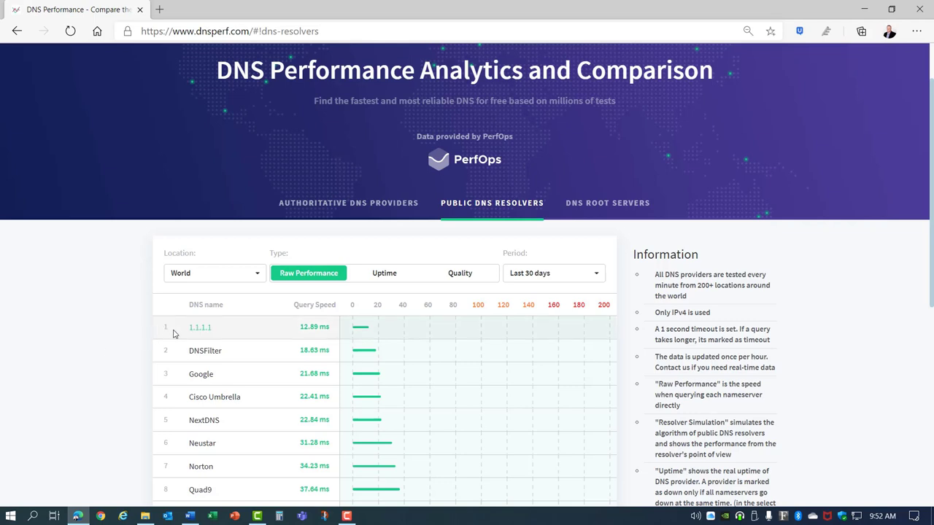
# Pick the 1.1.1.1 entry in the public DNS resolvers ranking on dnsperf.com
pyautogui.click(200, 329)
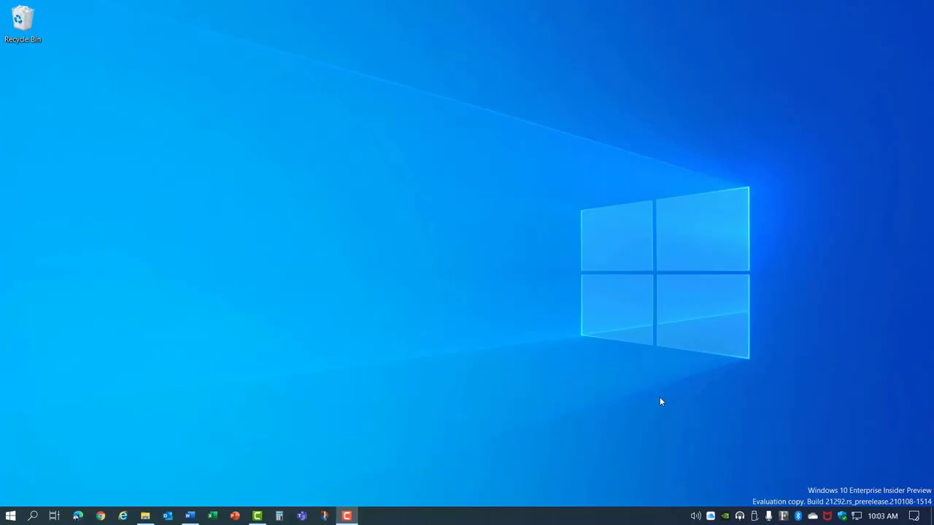
# Open the Internet Protocol Version 4 (TCP/IPv4) properties of the Ethernet 2 adapter from the Windows network settings
pyautogui.rightClick(857, 516)
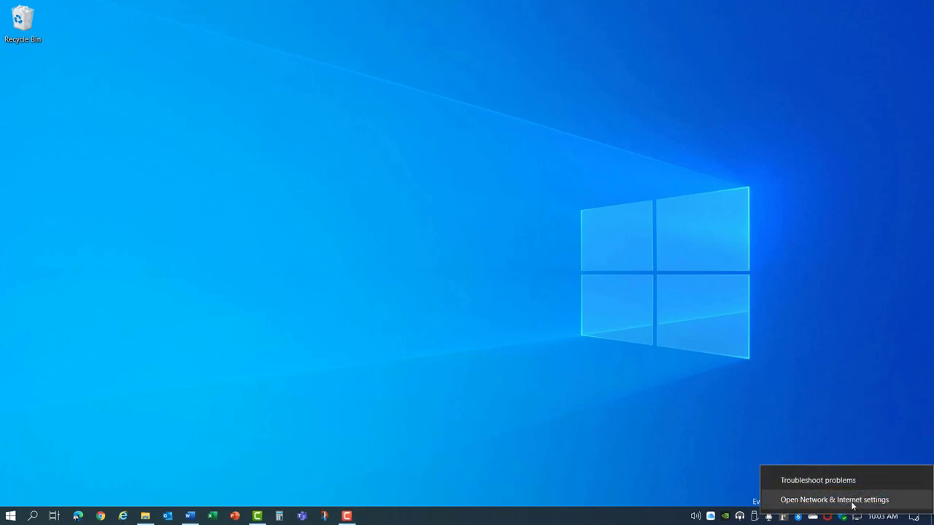
pyautogui.click(852, 501)
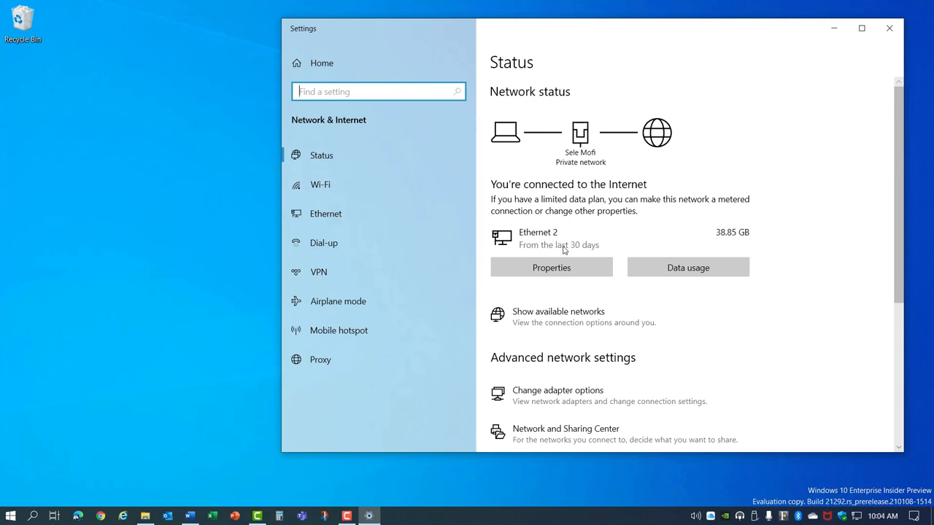
pyautogui.click(554, 397)
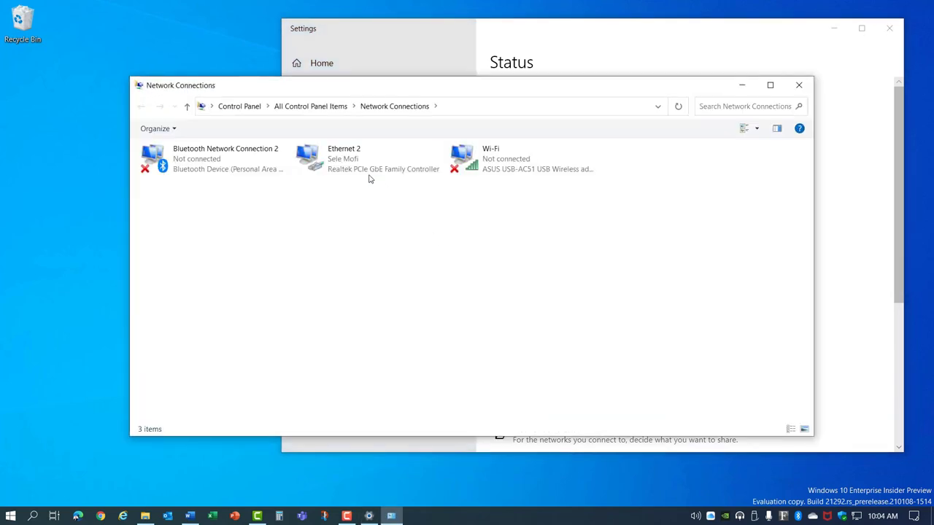
pyautogui.rightClick(359, 164)
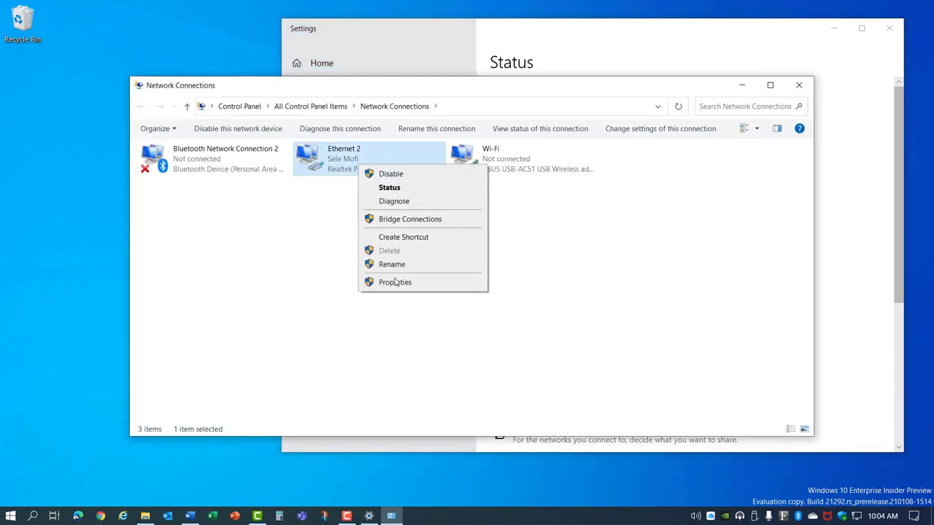
pyautogui.click(395, 283)
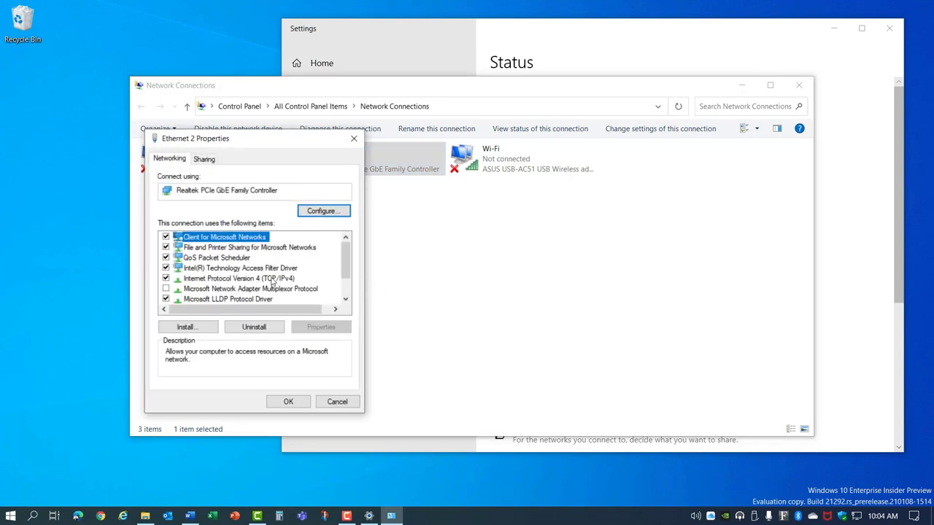
pyautogui.click(271, 279)
pyautogui.click(319, 327)
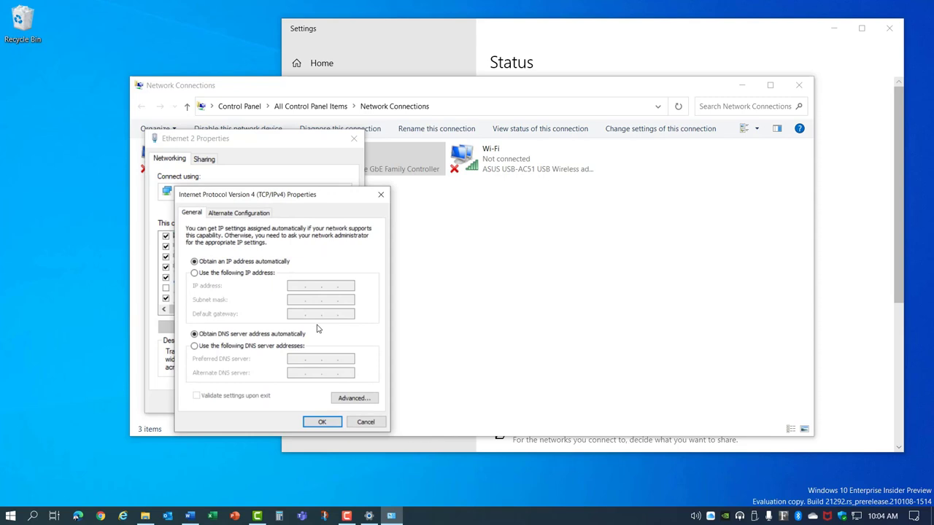
# Set the preferred DNS server to 1.1.1.1 and the alternate to 1.0.0.1, save, and close Network Connections
pyautogui.click(227, 359)
pyautogui.click(296, 368)
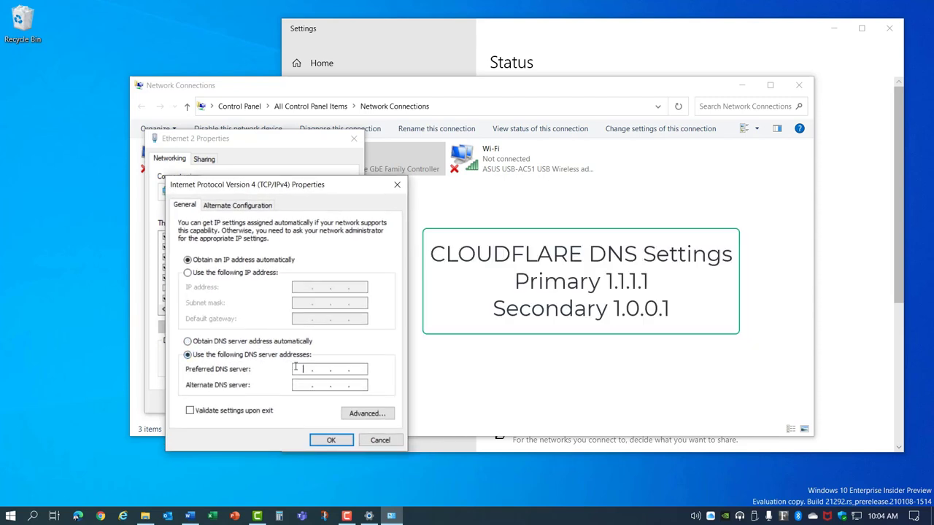
pyautogui.write('1.1.1.1')
pyautogui.press('Tab')
pyautogui.write('1.0.0.1')
pyautogui.click(330, 440)
pyautogui.click(292, 404)
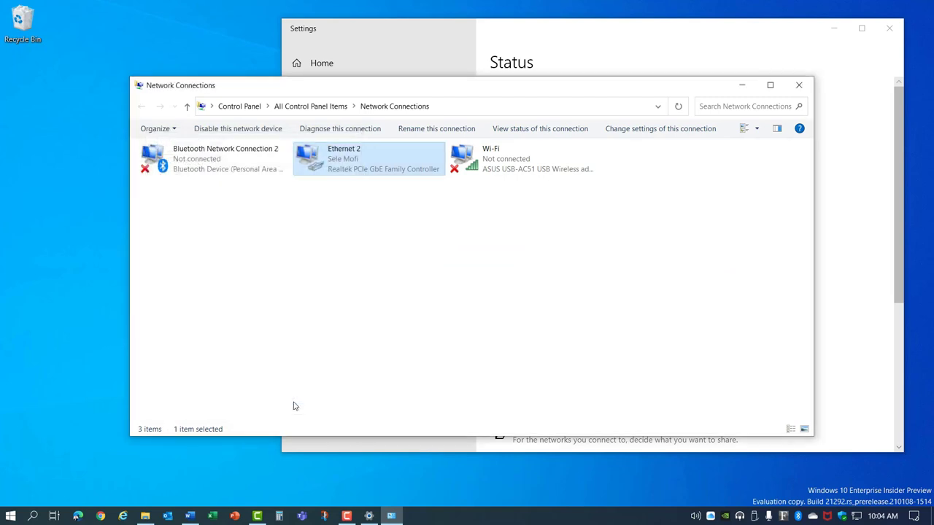
pyautogui.click(801, 87)
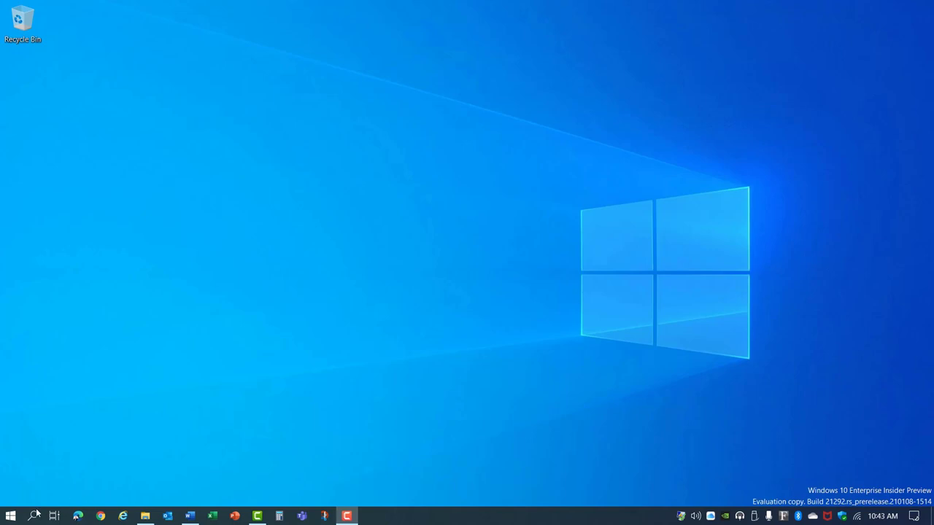
# Search Windows for the Microsoft Store and open it
pyautogui.click(35, 516)
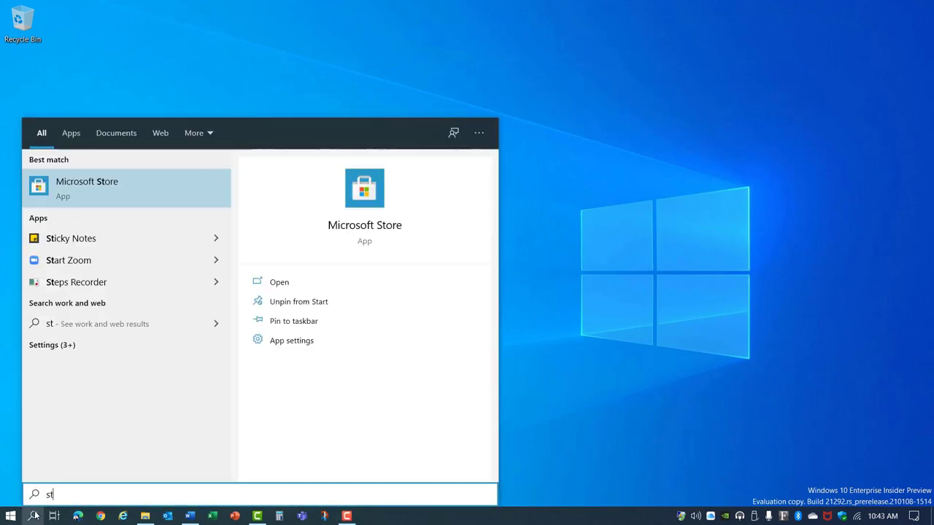
pyautogui.write('ore')
pyautogui.click(104, 200)
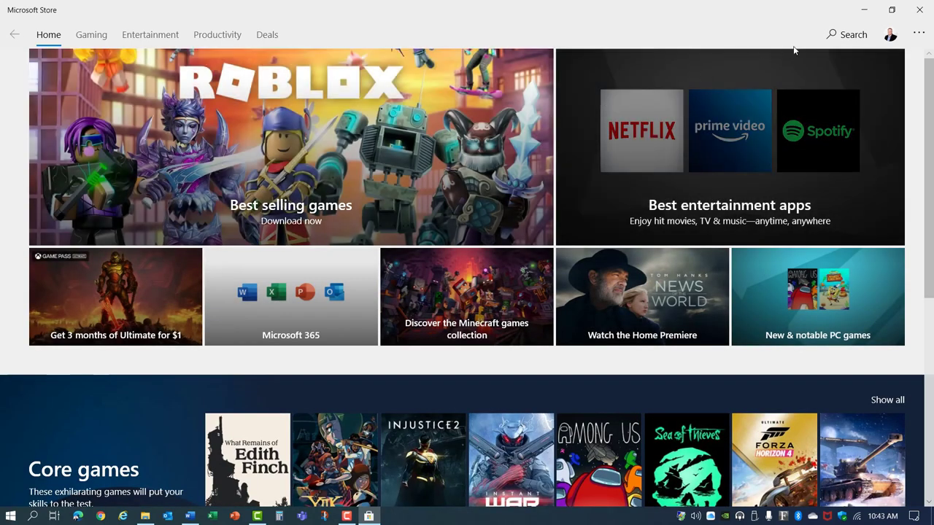
# Find the WiFi Analyzer app in the store and launch it
pyautogui.click(839, 38)
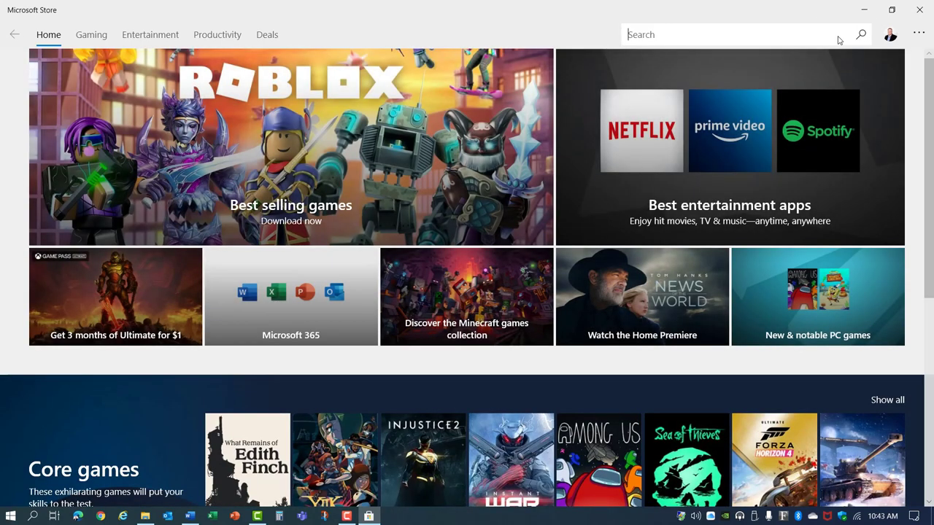
pyautogui.write('wifi')
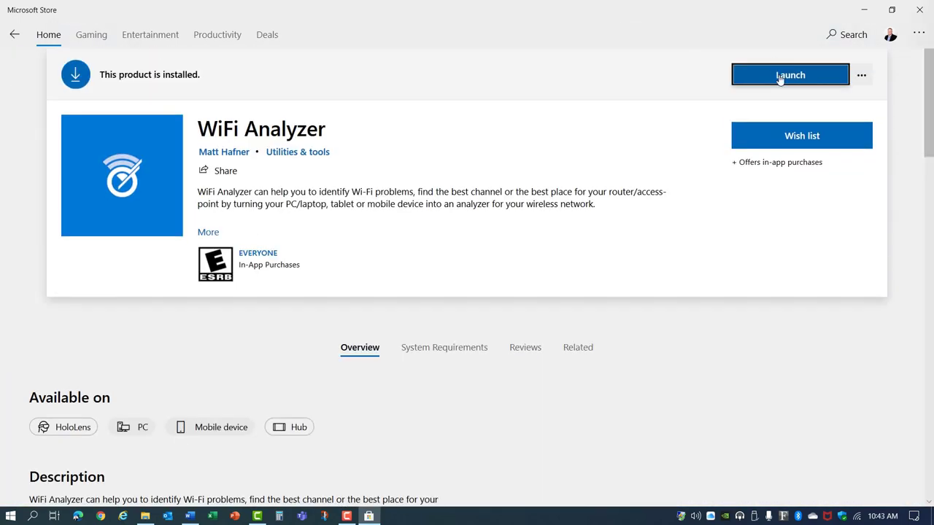
pyautogui.click(779, 78)
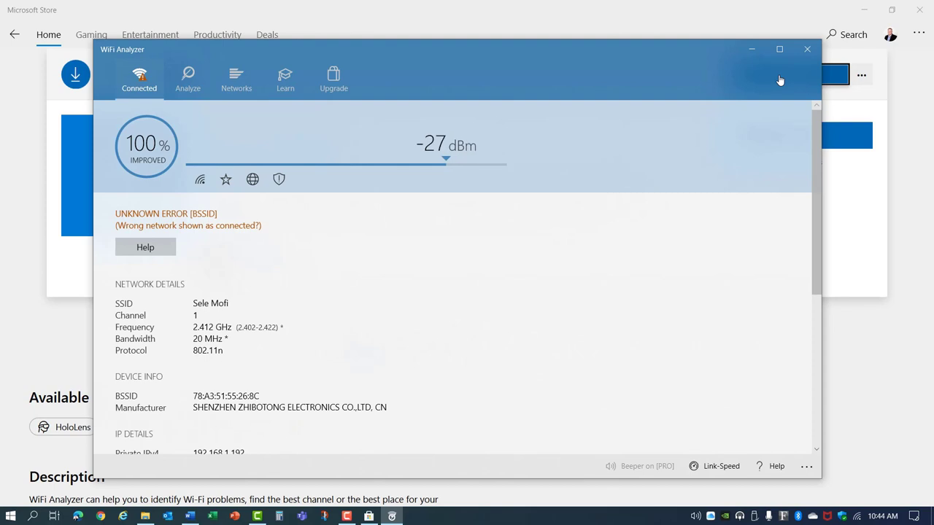
# Show the channel analysis graph in WiFi Analyzer and label the networks by SSID
pyautogui.click(189, 79)
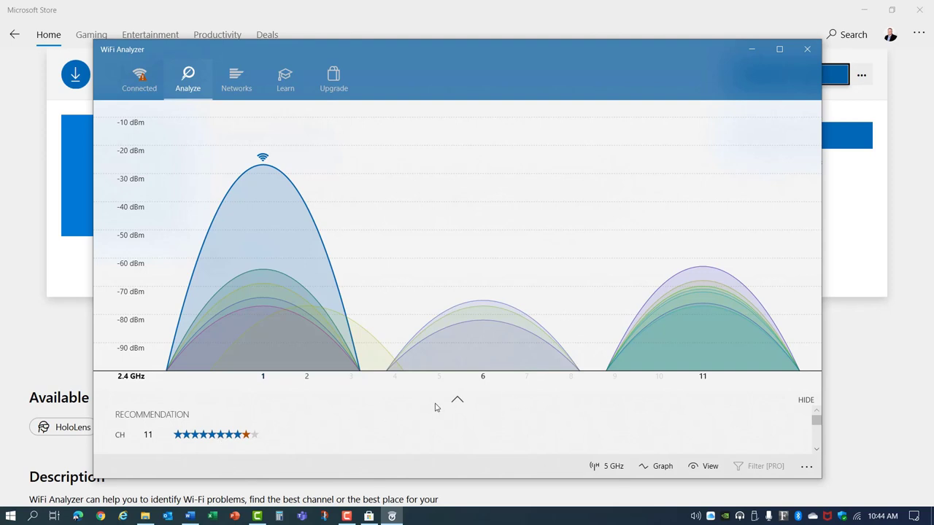
pyautogui.click(705, 466)
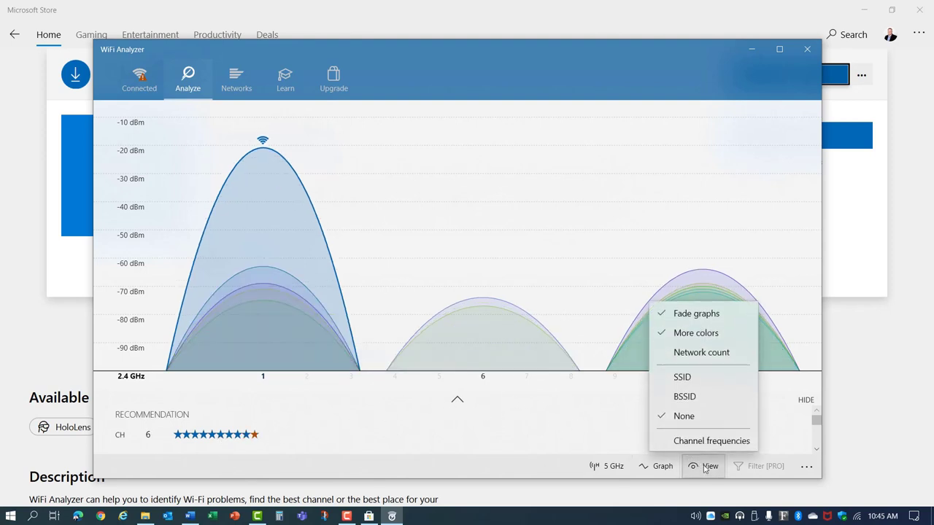
pyautogui.click(684, 376)
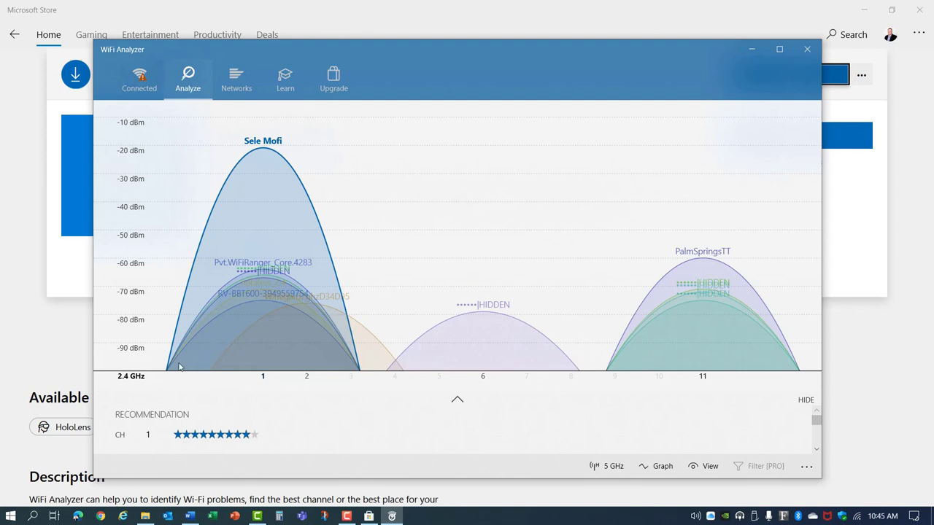
# Examine channel usage on the 5 GHz band and return to the 2.4 GHz graph
pyautogui.click(611, 467)
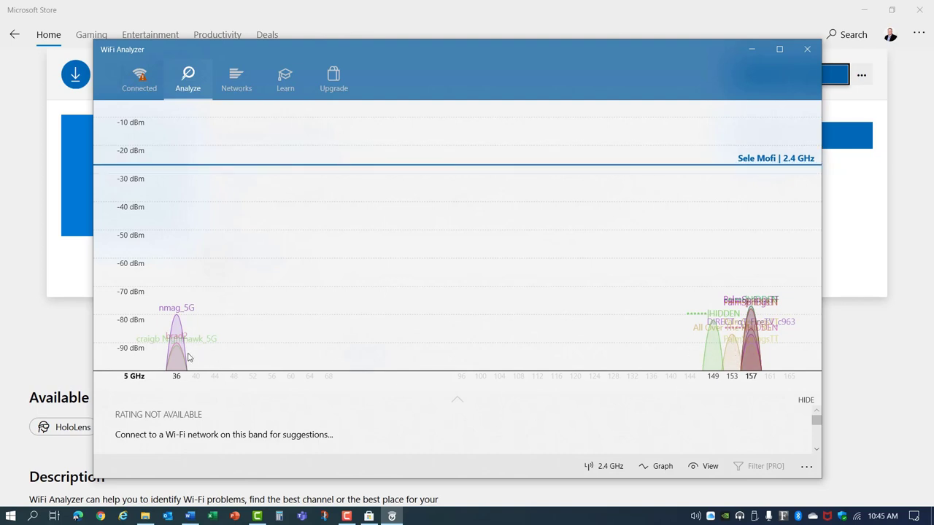
pyautogui.click(611, 467)
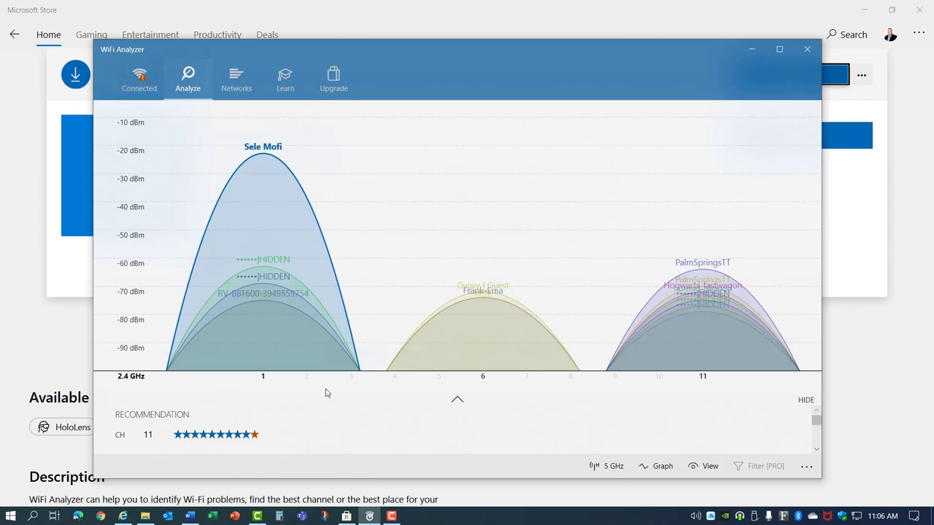
# Switch to the router's Wifi page in Internet Explorer and review the Wifi Channel choices, keeping auto selected
pyautogui.click(122, 516)
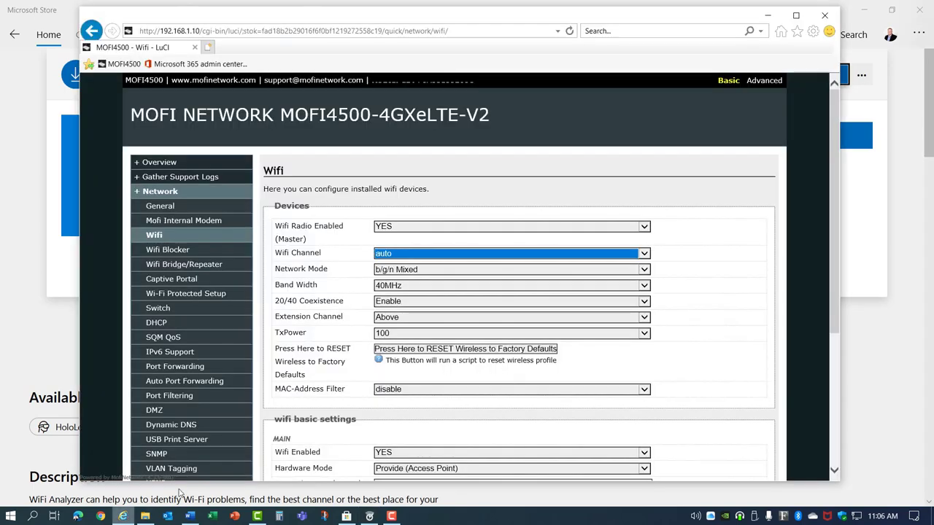
pyautogui.click(402, 256)
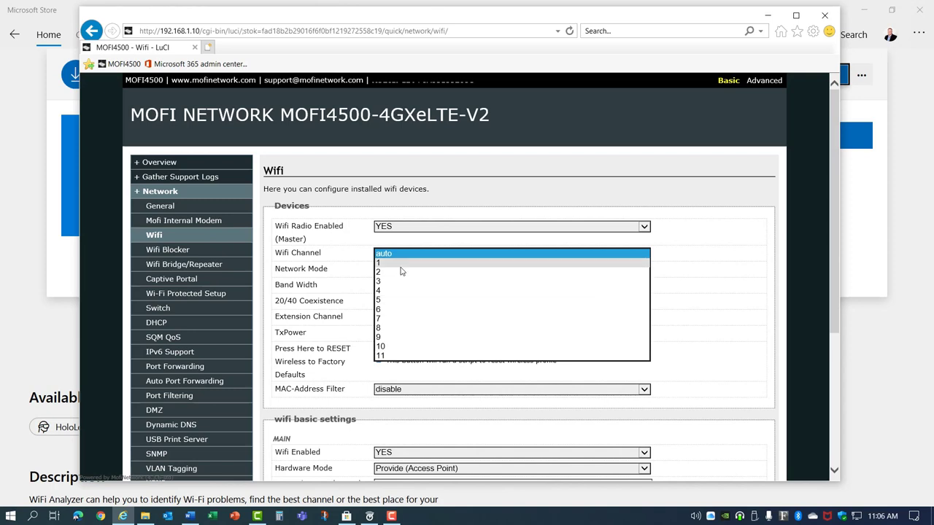
pyautogui.click(397, 256)
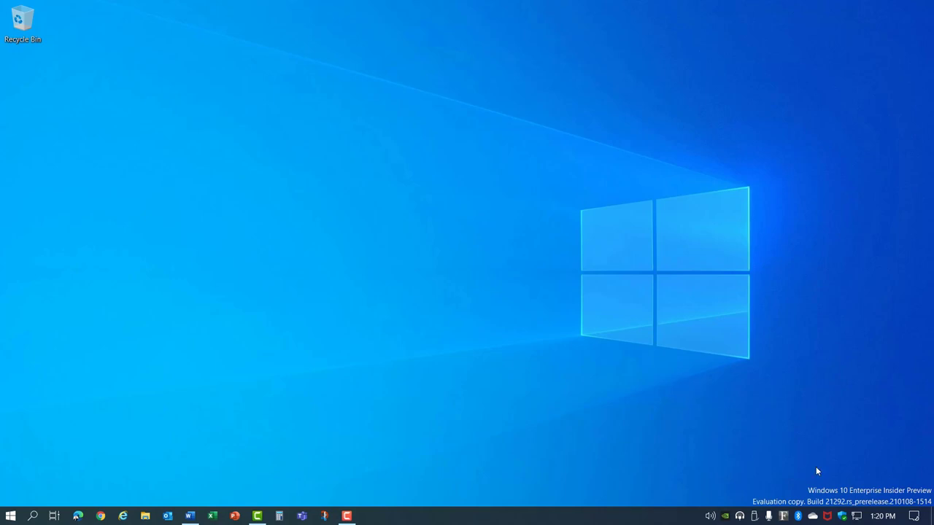
# Open the Ethernet 2 connection's properties through the Windows network adapter options
pyautogui.rightClick(857, 517)
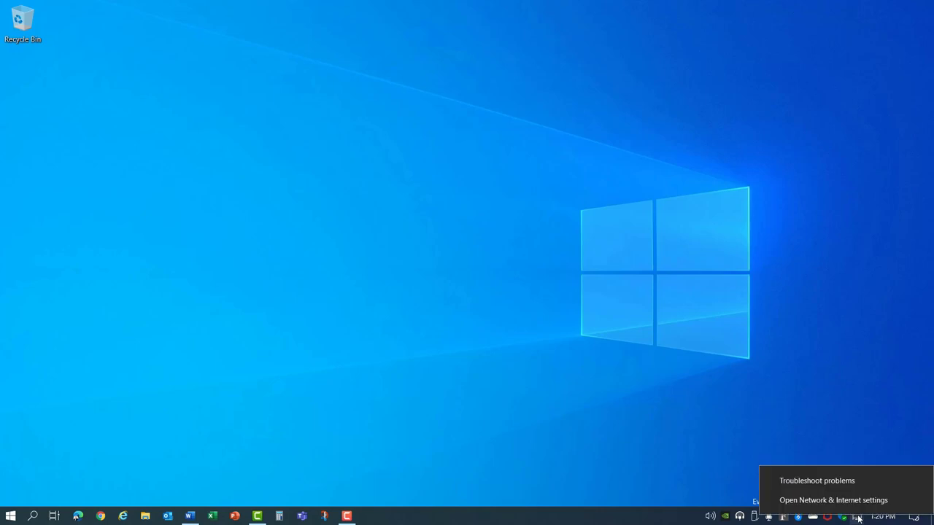
pyautogui.click(842, 500)
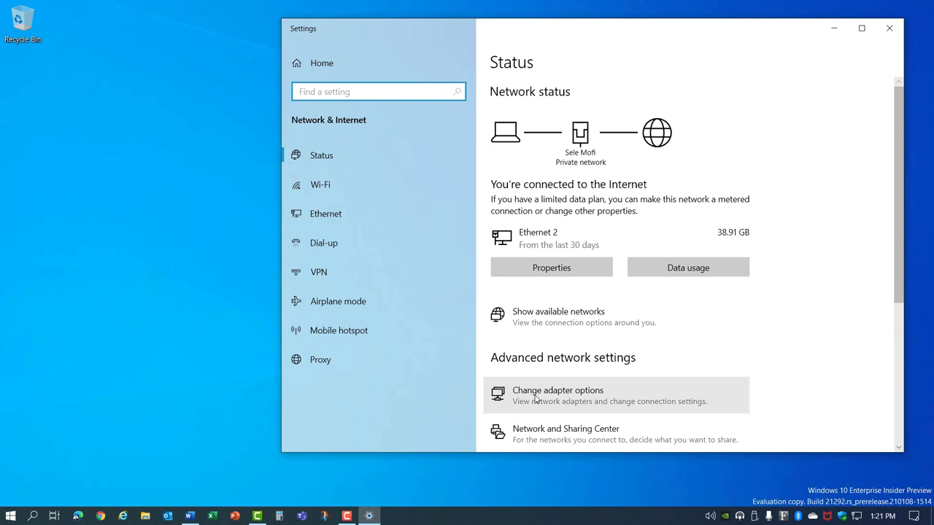
pyautogui.click(563, 399)
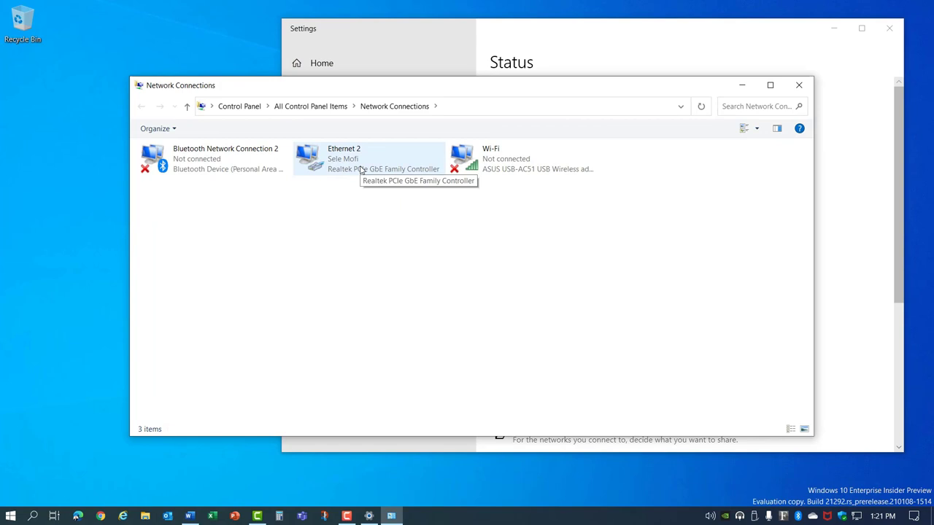
pyautogui.rightClick(359, 169)
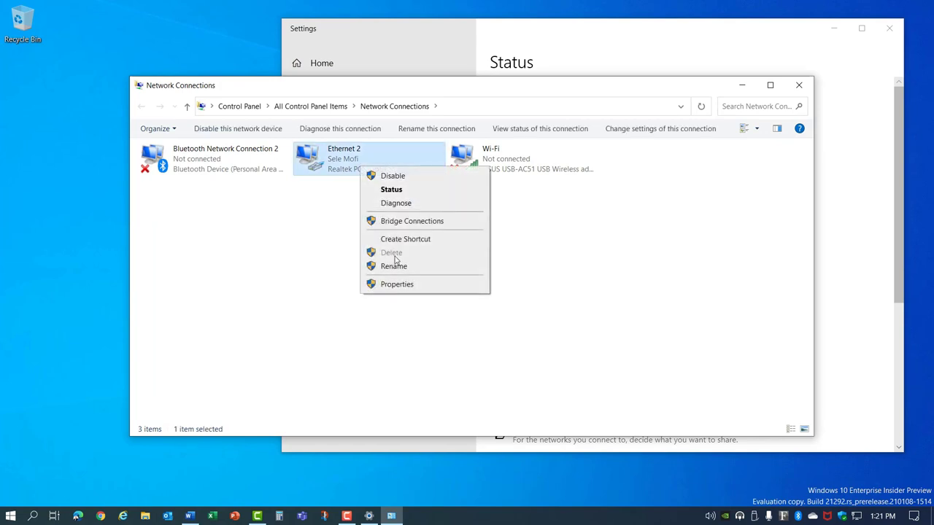
pyautogui.click(400, 284)
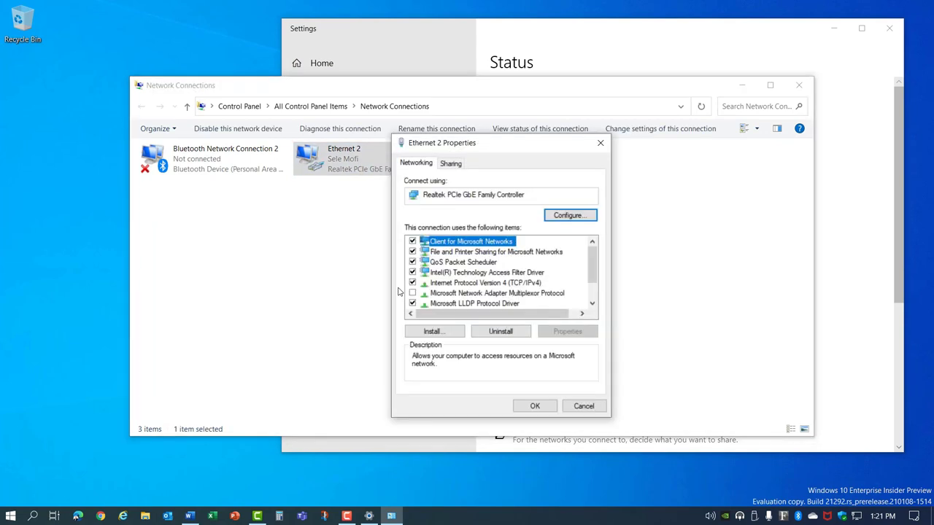
# Configure the Realtek PCIe GbE Family Controller and check its driver provider, date and version
pyautogui.click(565, 217)
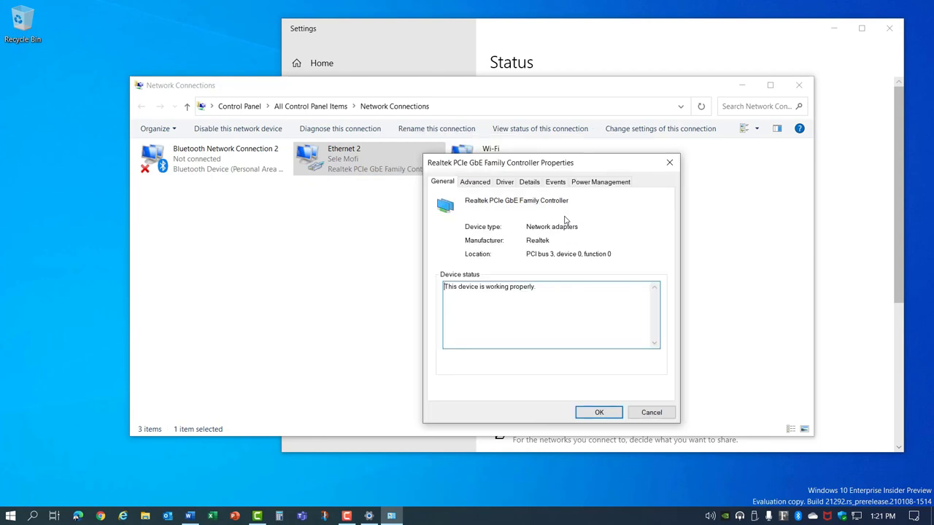
pyautogui.click(509, 182)
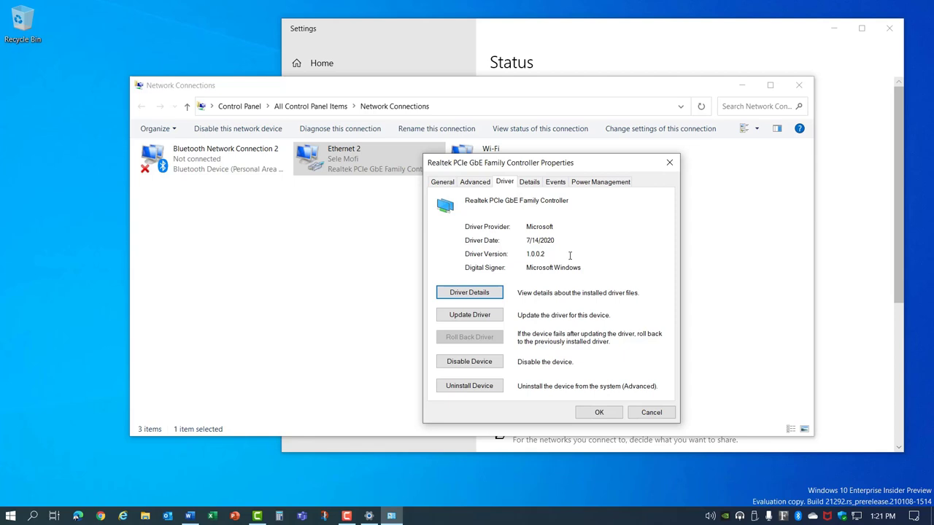
pyautogui.moveTo(557, 226); pyautogui.dragTo(529, 226)
# Have Windows search automatically for an updated Realtek controller driver, and close the update wizard
pyautogui.click(492, 314)
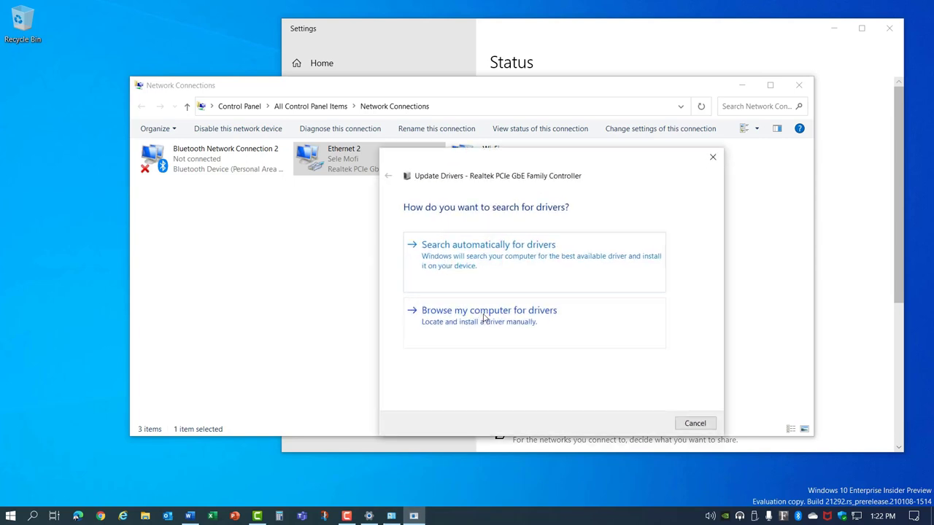
pyautogui.click(515, 268)
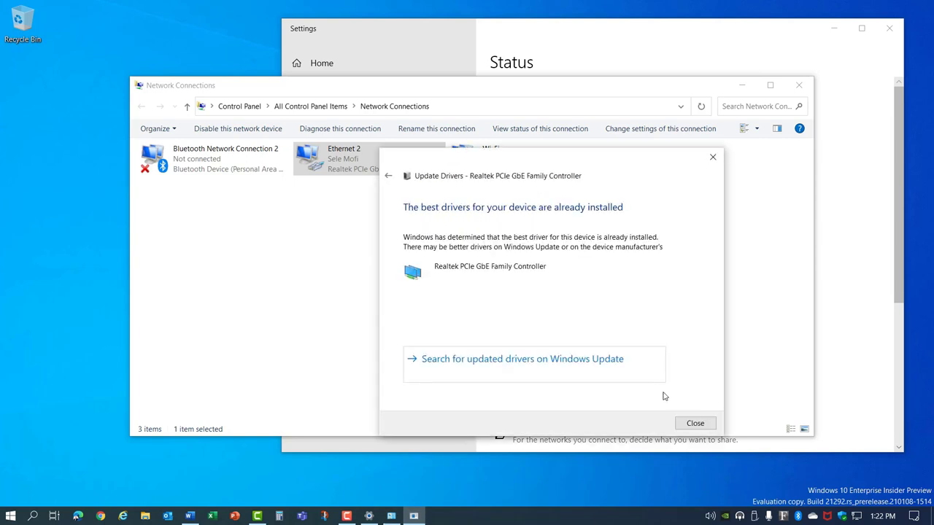
pyautogui.click(693, 423)
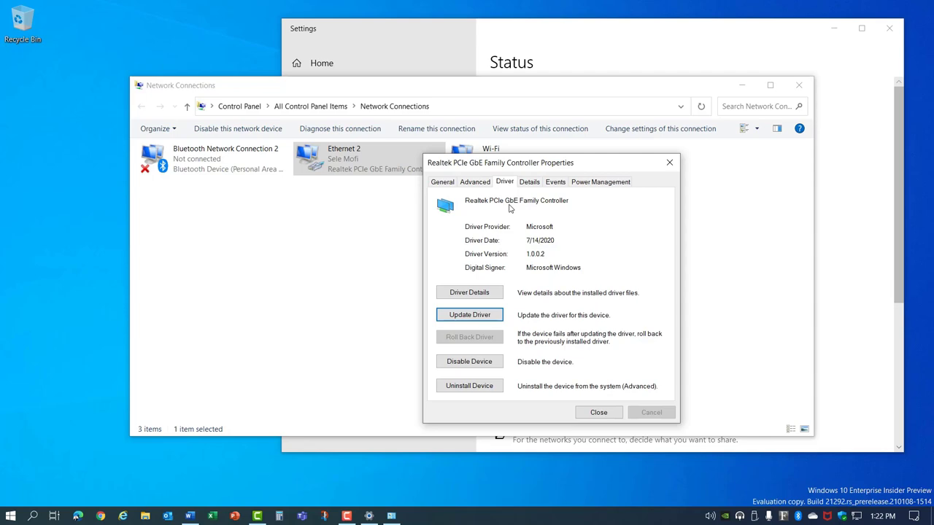
# Search the web in Microsoft Edge for "Realtek PCIe GbE driver" and open Realtek's PCIe Ethernet controller software page
pyautogui.click(78, 516)
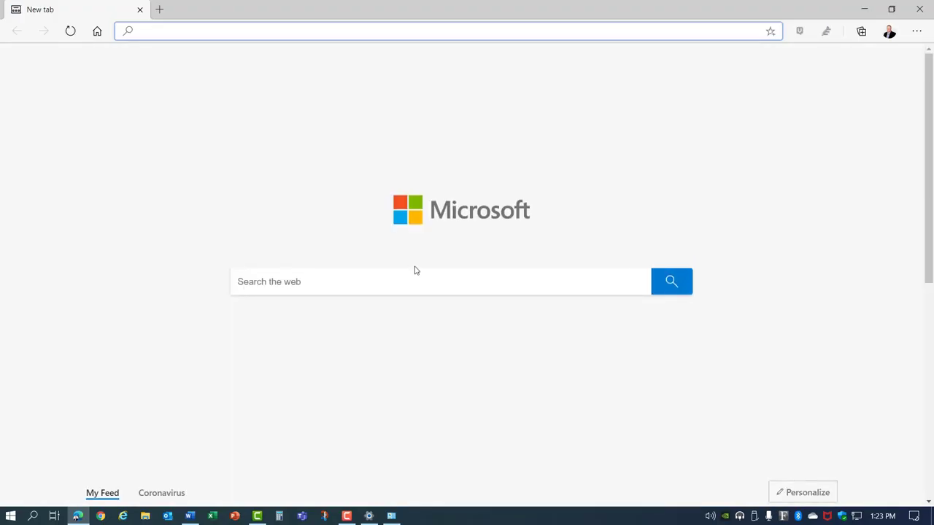
pyautogui.click(415, 275)
pyautogui.write('Realtek PCIe GbE driver')
pyautogui.click(678, 285)
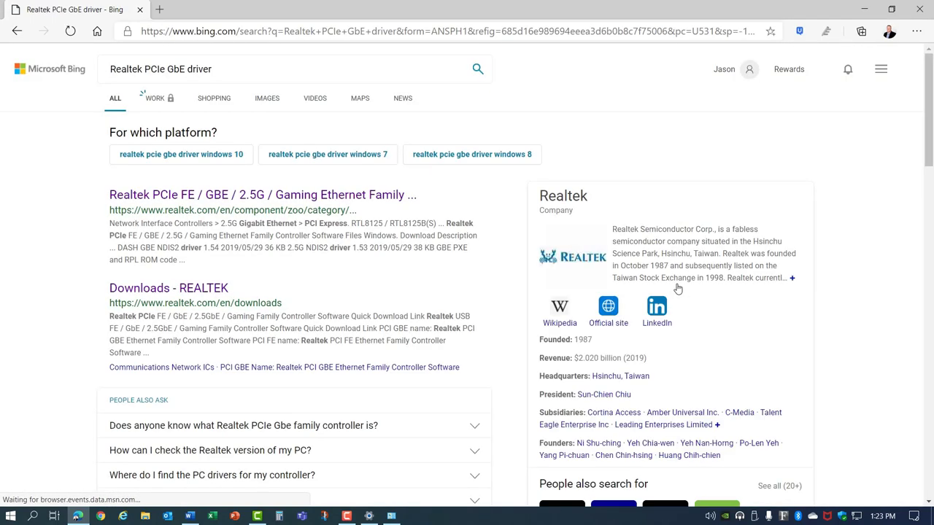
pyautogui.click(296, 202)
# Download the Win10 Auto Installation Program from Realtek's Windows driver list, submitting the e-mail form and answering the captcha
pyautogui.scroll(-4, 288, 311)
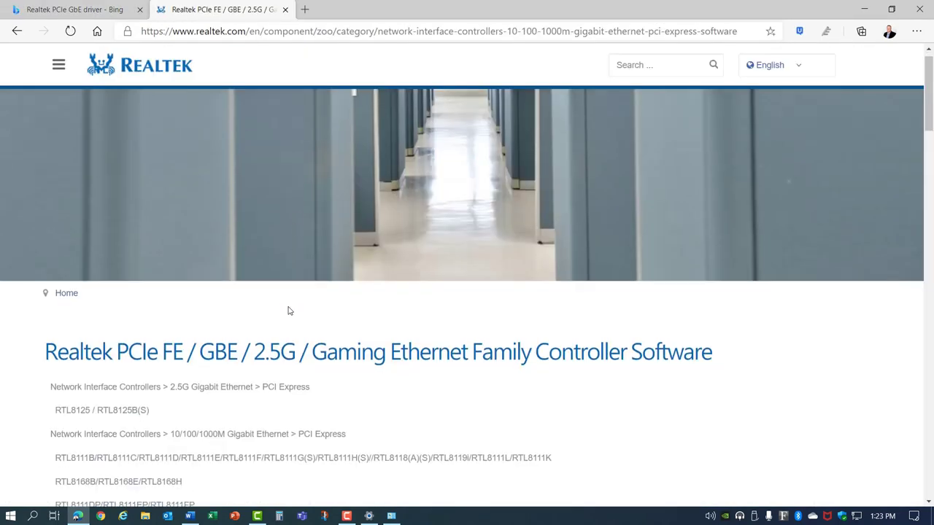
pyautogui.scroll(-3, 288, 312)
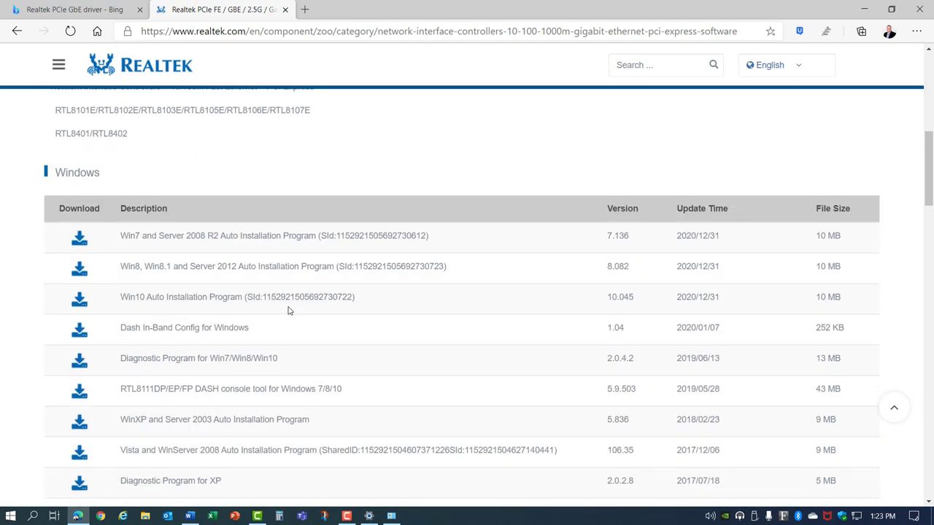
pyautogui.click(80, 303)
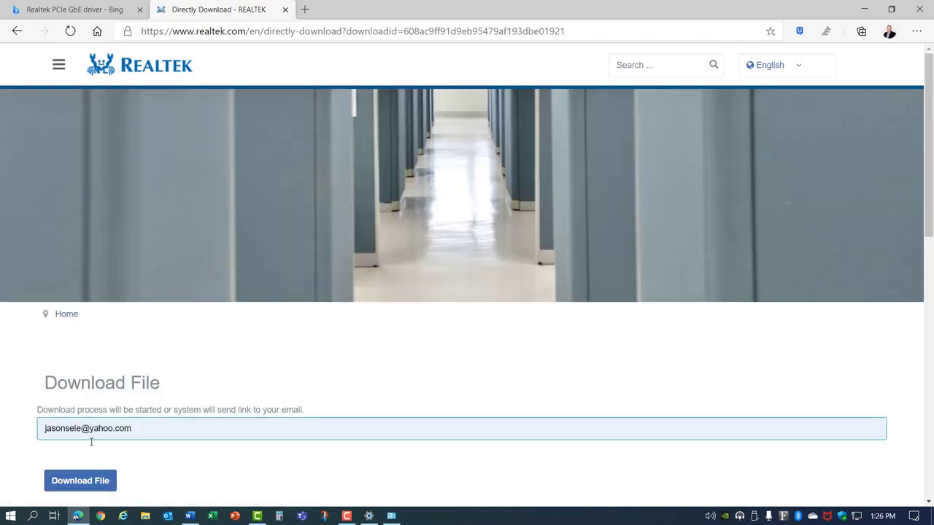
pyautogui.click(86, 480)
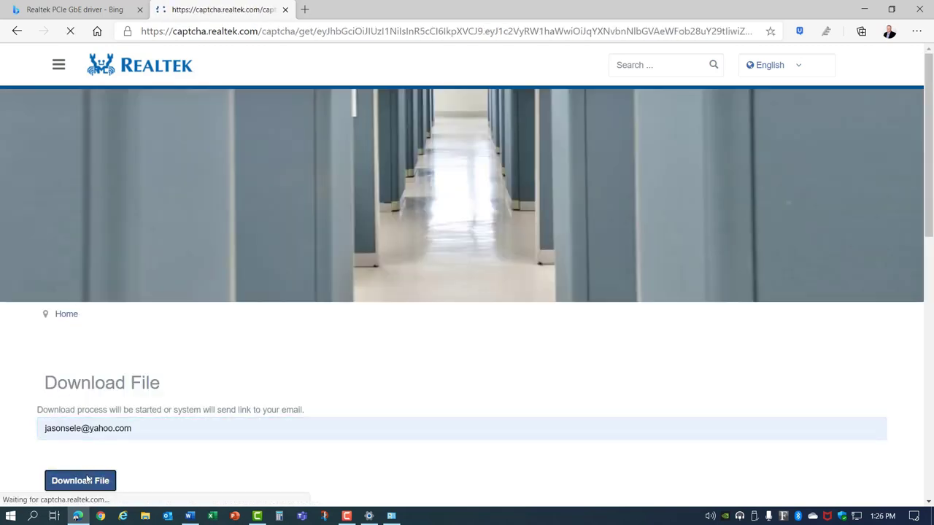
pyautogui.write('12')
pyautogui.click(776, 214)
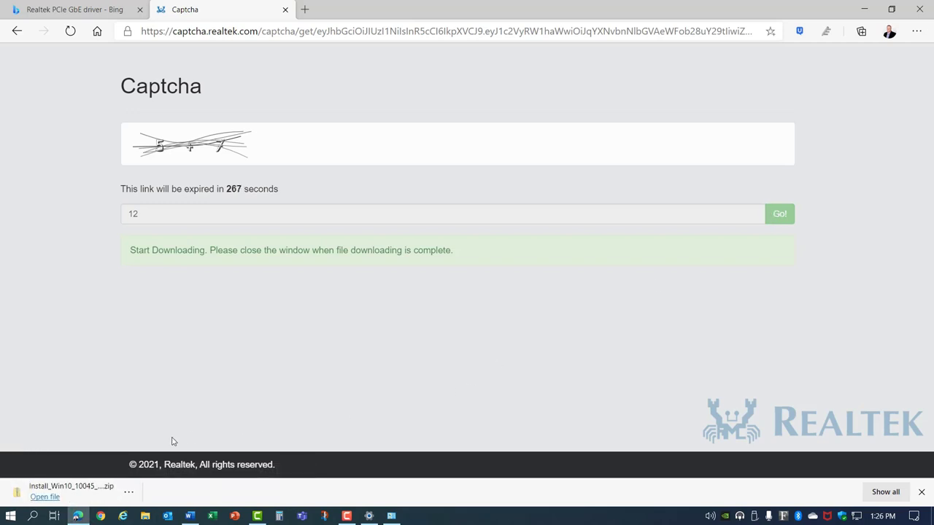
# Open the downloaded Install_Win10_10045 zip file and extract all its contents to the suggested Downloads subfolder
pyautogui.click(45, 497)
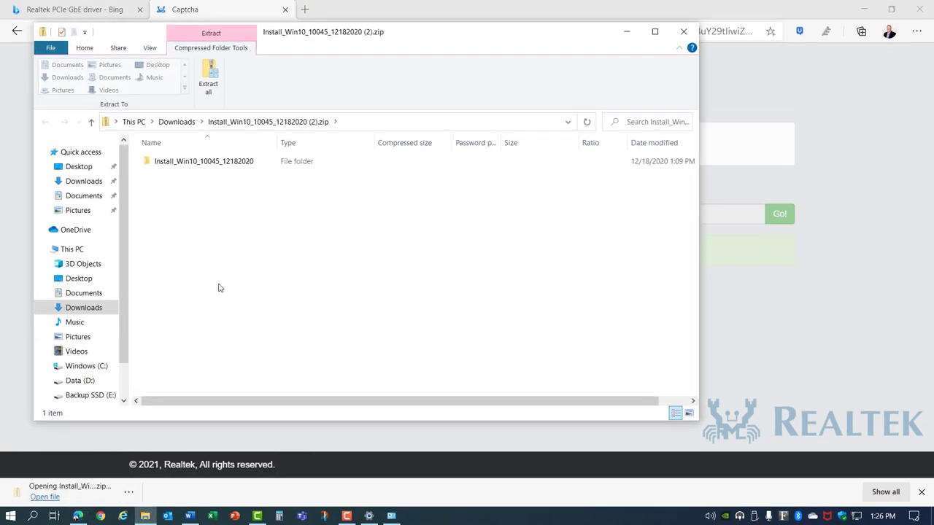
pyautogui.click(205, 87)
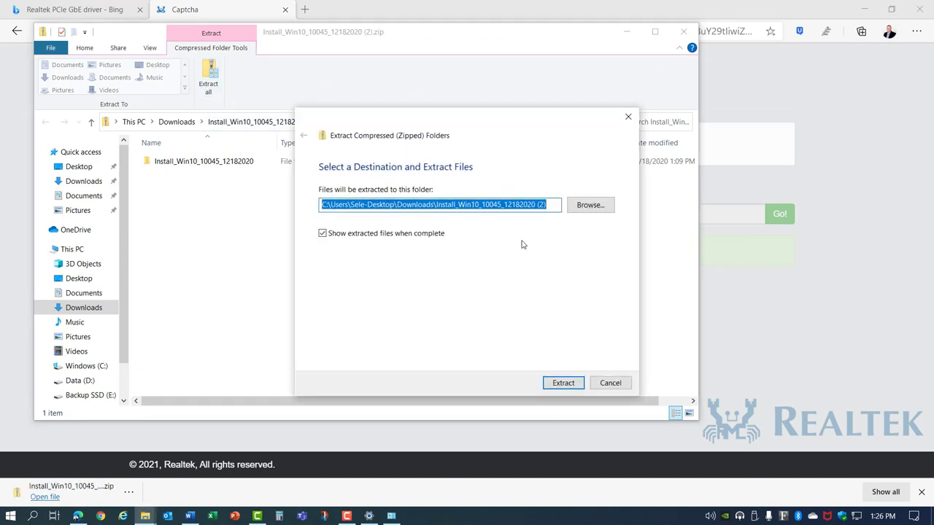
pyautogui.click(566, 386)
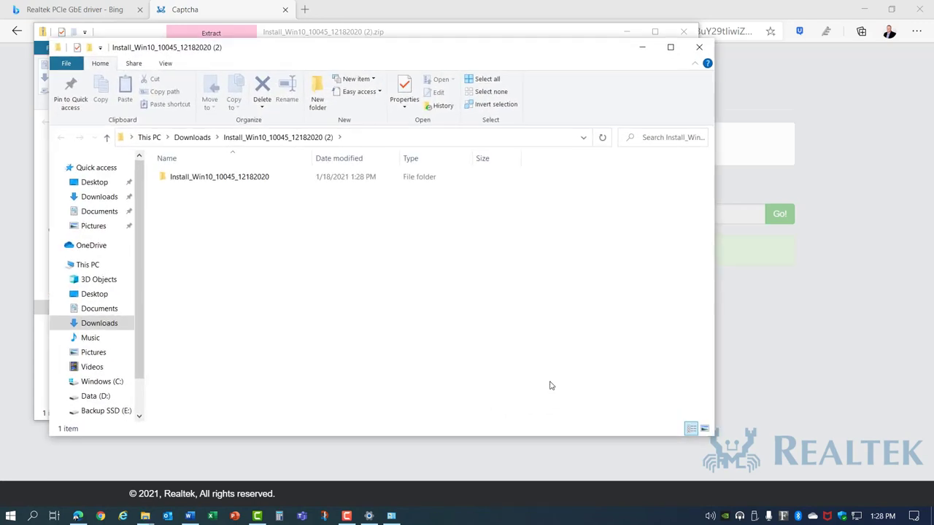
# Run setup.exe from the extracted Install_Win10_10045_12182020 folder and complete the Realtek Ethernet driver installation with the Repair option
pyautogui.doubleClick(219, 177)
pyautogui.scroll(-13, 235, 243)
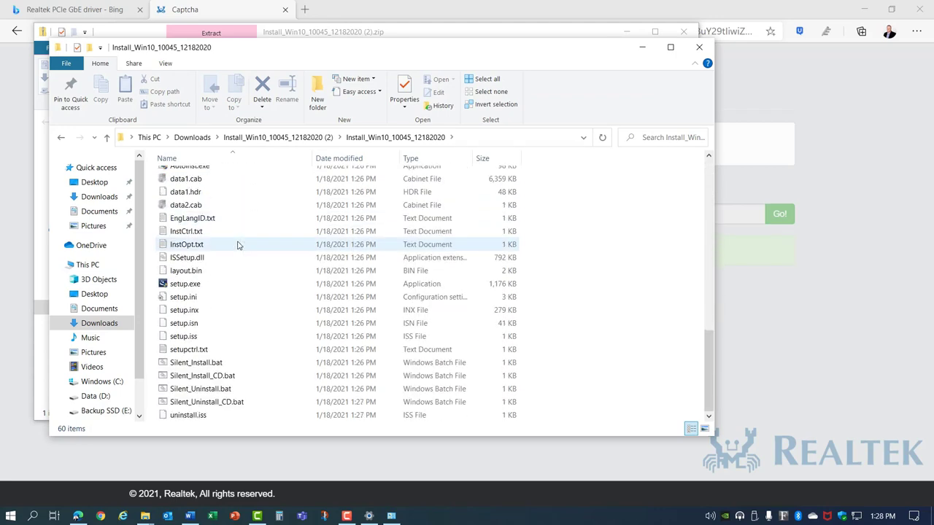
pyautogui.click(209, 287)
pyautogui.doubleClick(209, 287)
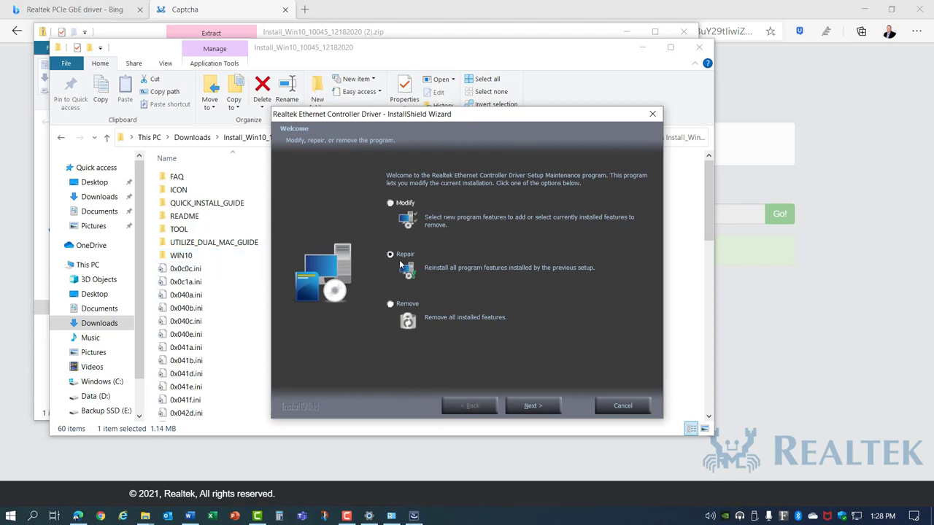
pyautogui.click(531, 405)
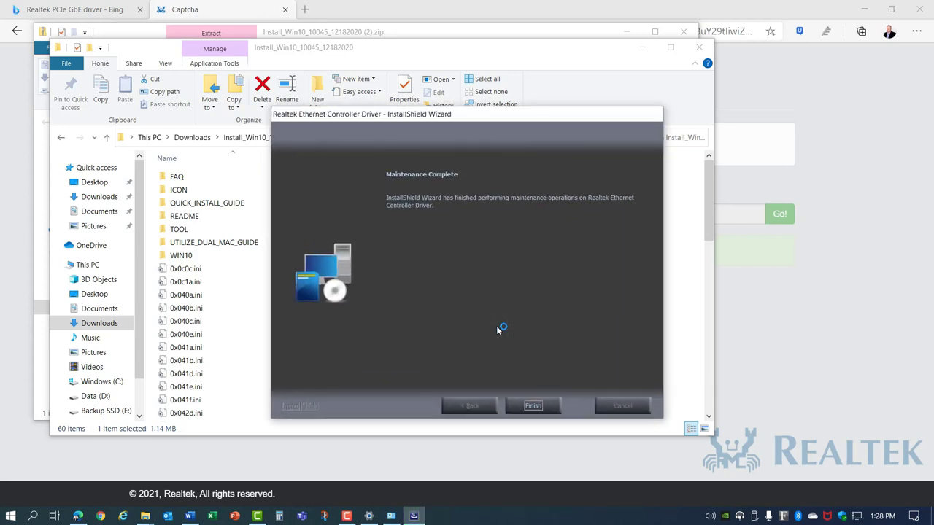
pyautogui.click(533, 407)
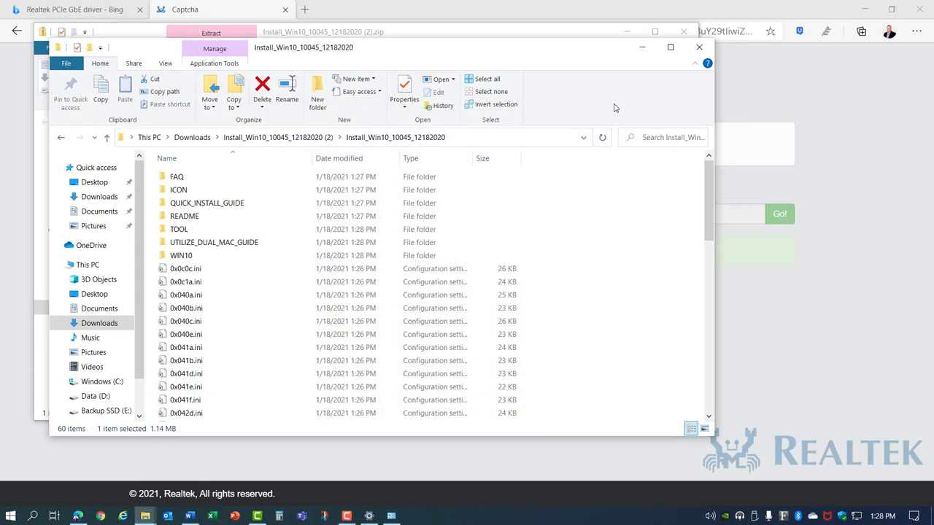
# Close the driver folders, refresh the Realtek controller's driver information to check the provider and version, and close its properties
pyautogui.click(698, 47)
pyautogui.click(690, 34)
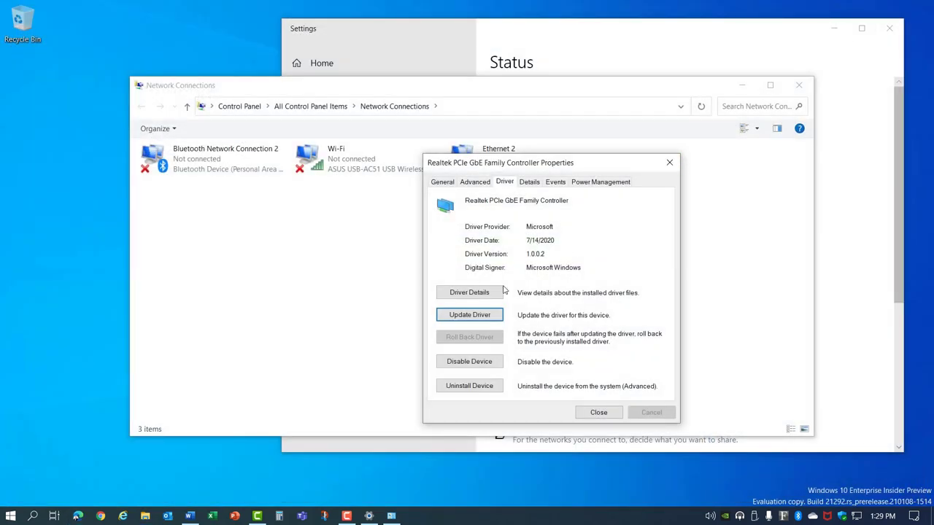
pyautogui.click(475, 184)
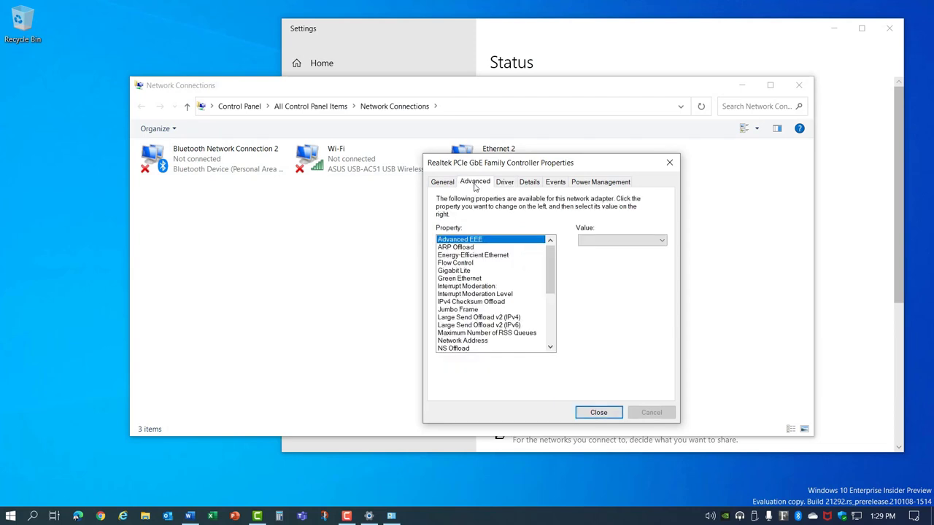
pyautogui.click(506, 183)
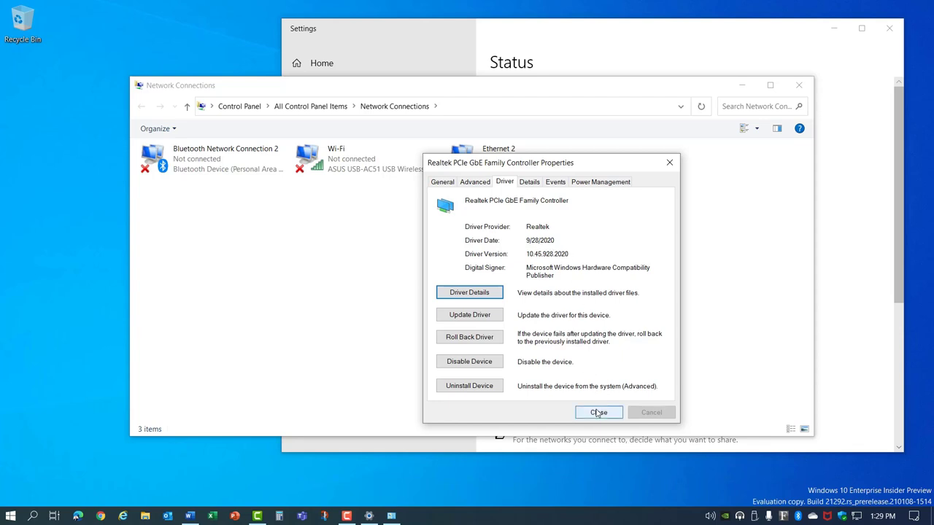
pyautogui.click(598, 413)
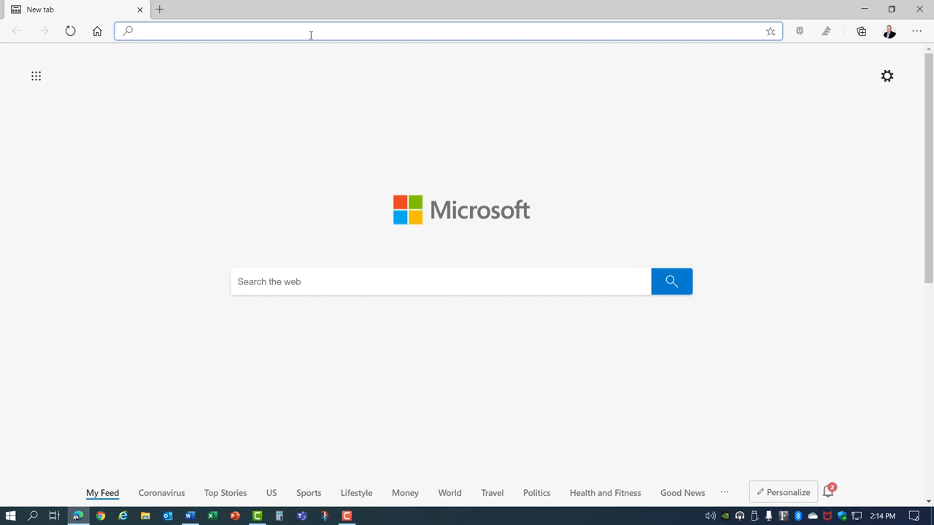
pyautogui.write('https://www.speedguide.net/')
pyautogui.press('Return')
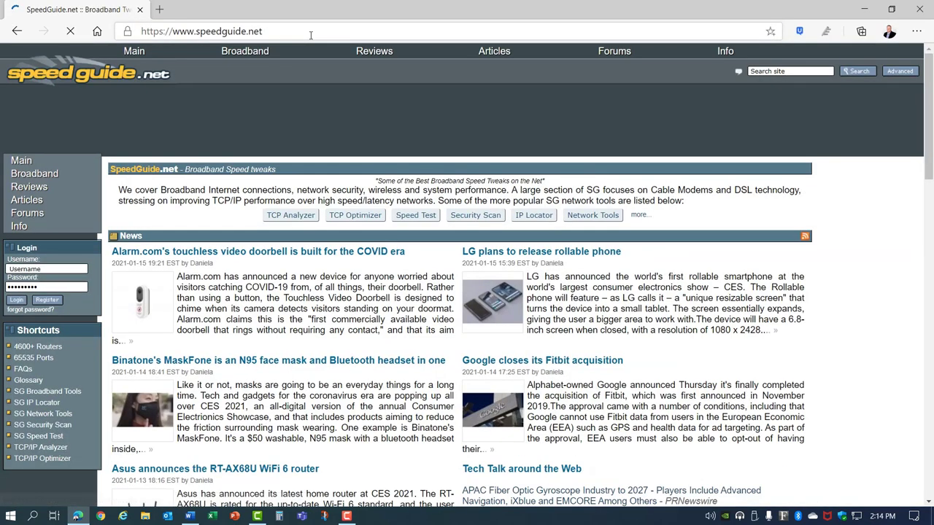
pyautogui.click(356, 215)
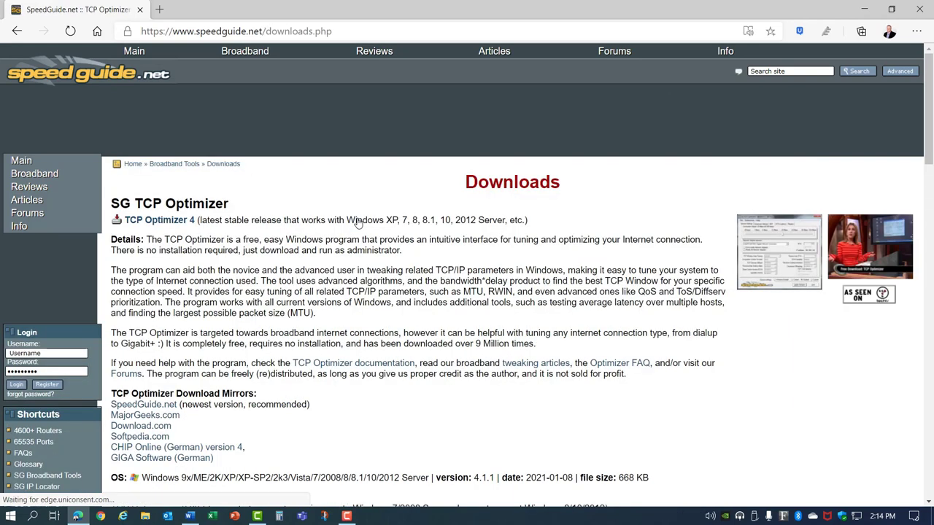
pyautogui.click(160, 220)
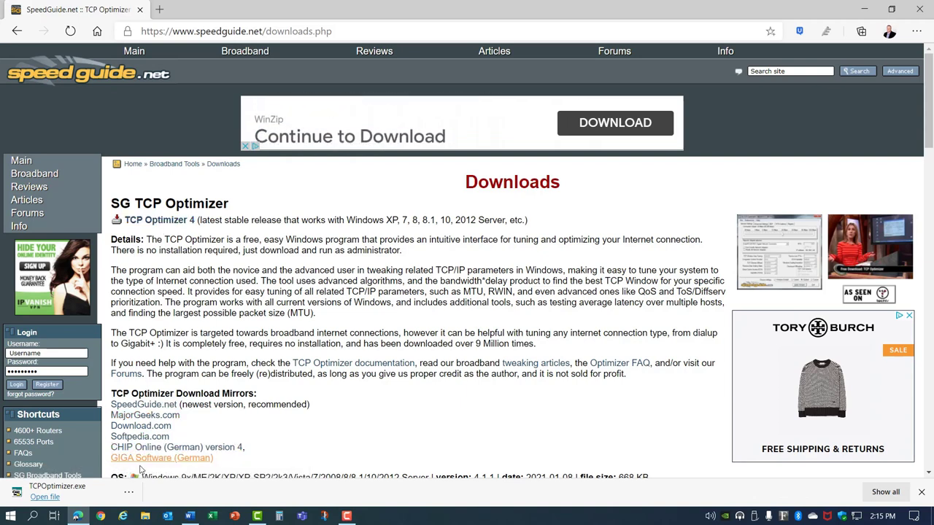
# Show the downloaded TCPOptimizer.exe in its Downloads folder and run it as administrator
pyautogui.click(132, 495)
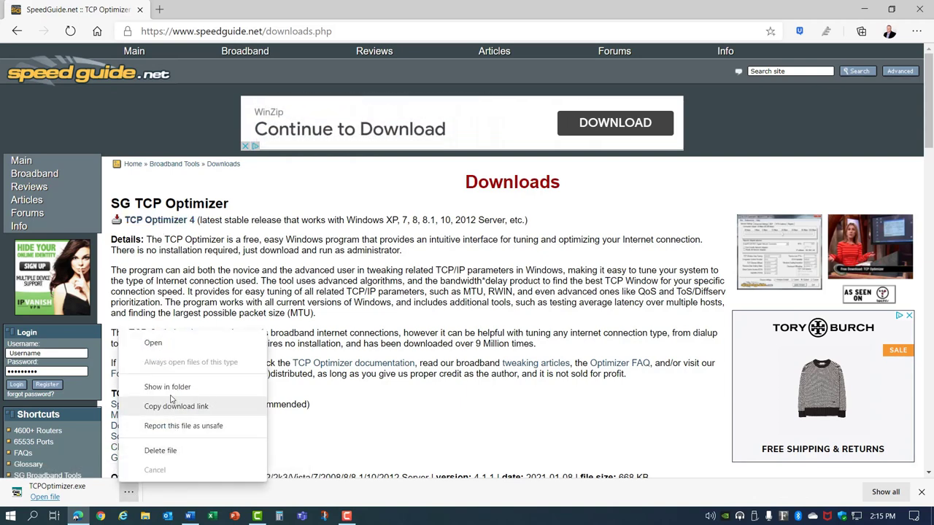
pyautogui.click(172, 388)
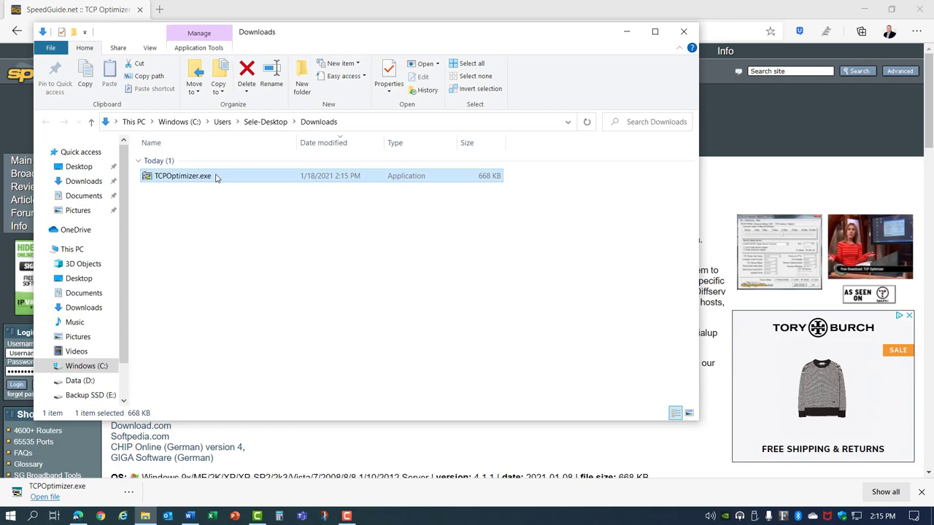
pyautogui.rightClick(213, 178)
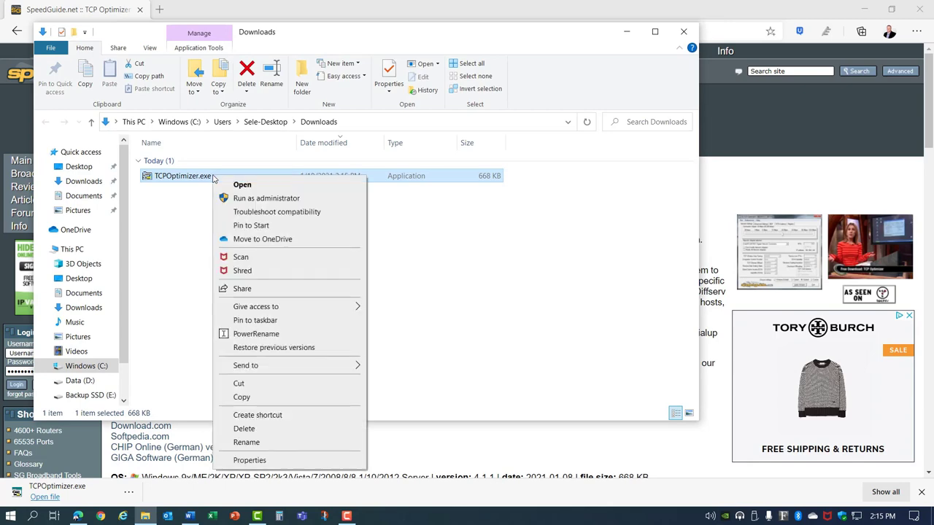
pyautogui.click(249, 199)
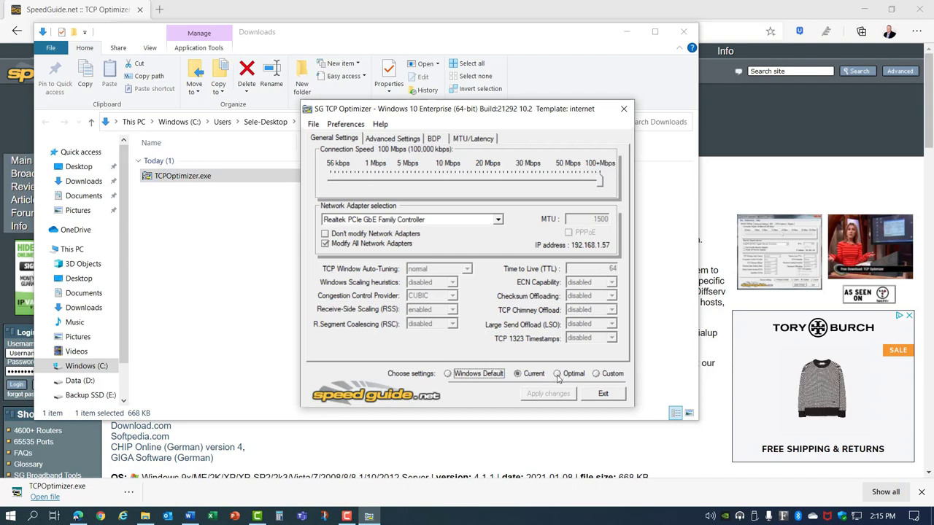
# Choose the Optimal settings in TCP Optimizer, select the ASUS USB-AC51 USB Wireless adapter, and apply the changes without rebooting
pyautogui.click(557, 374)
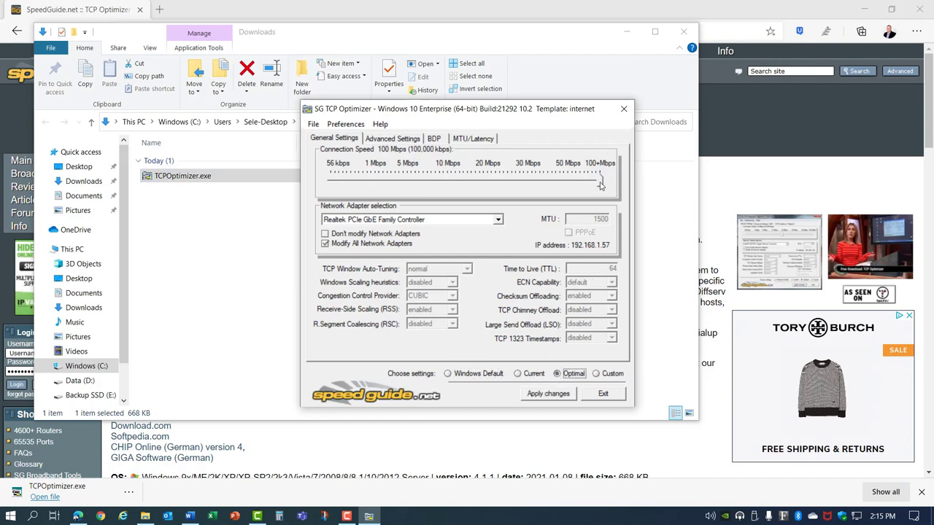
pyautogui.moveTo(607, 185)
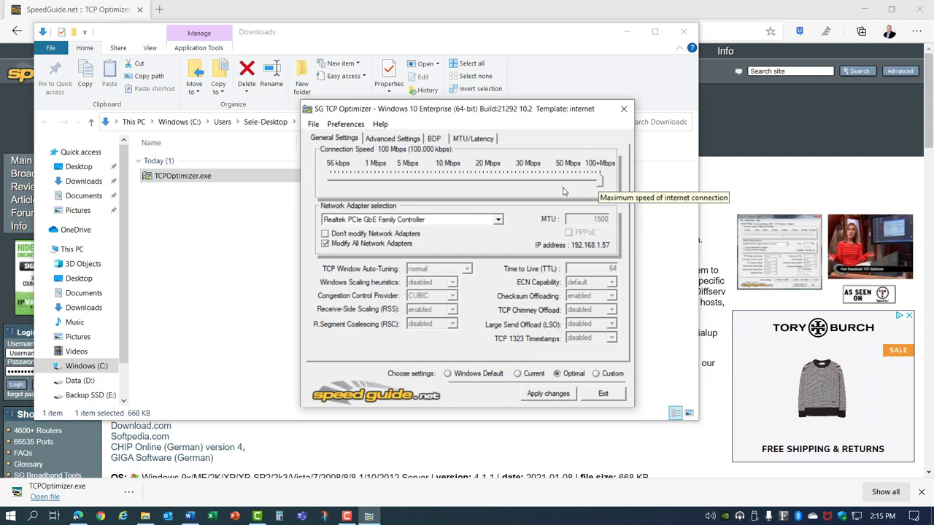
pyautogui.click(499, 221)
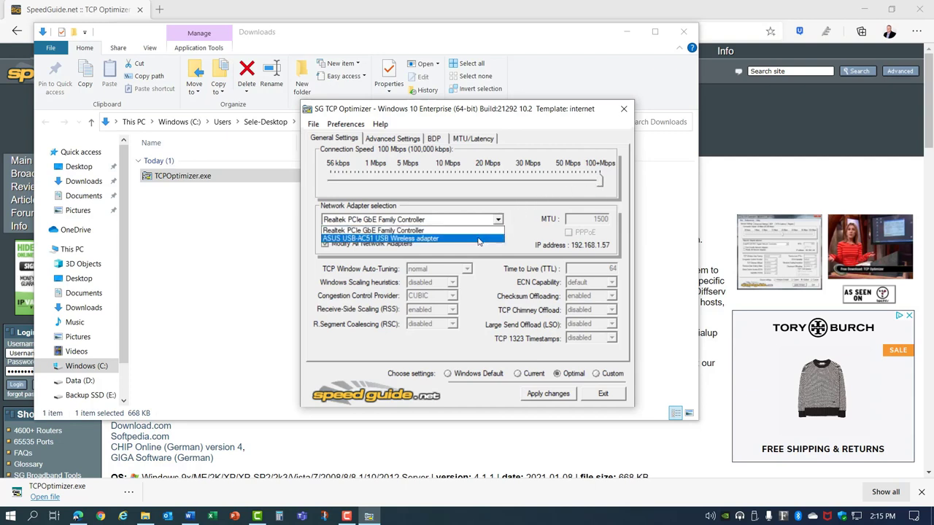
pyautogui.click(478, 242)
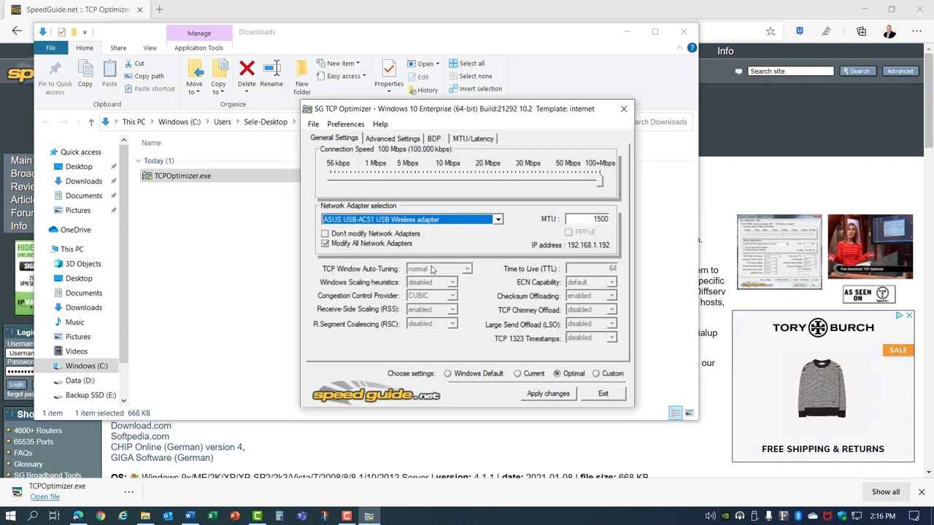
pyautogui.click(551, 396)
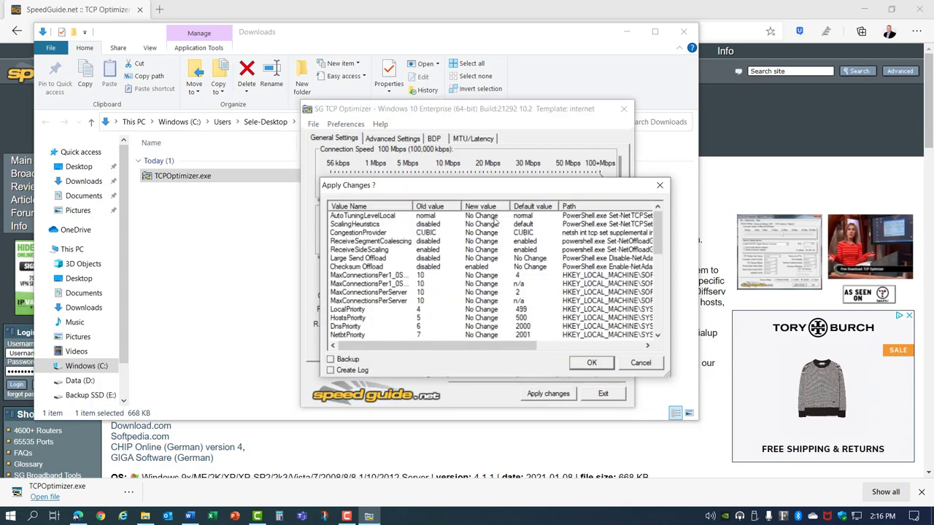
pyautogui.click(592, 363)
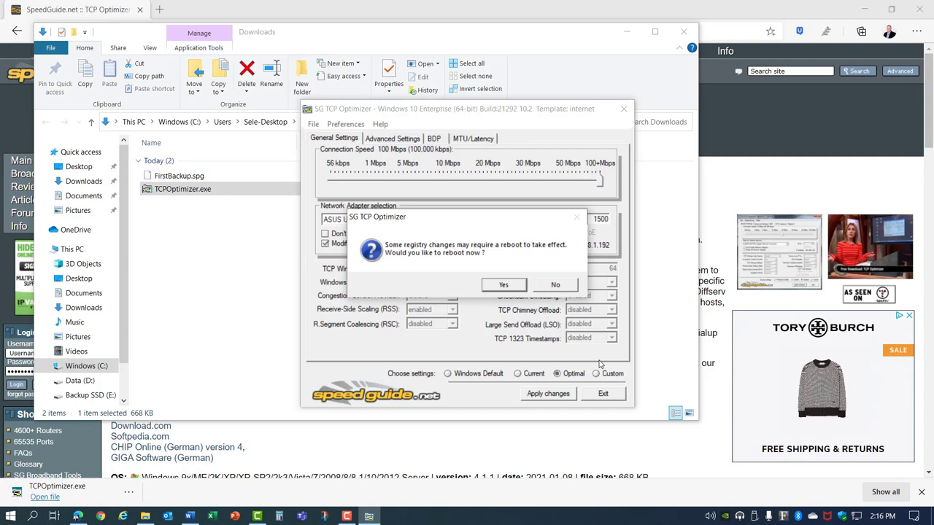
pyautogui.click(560, 286)
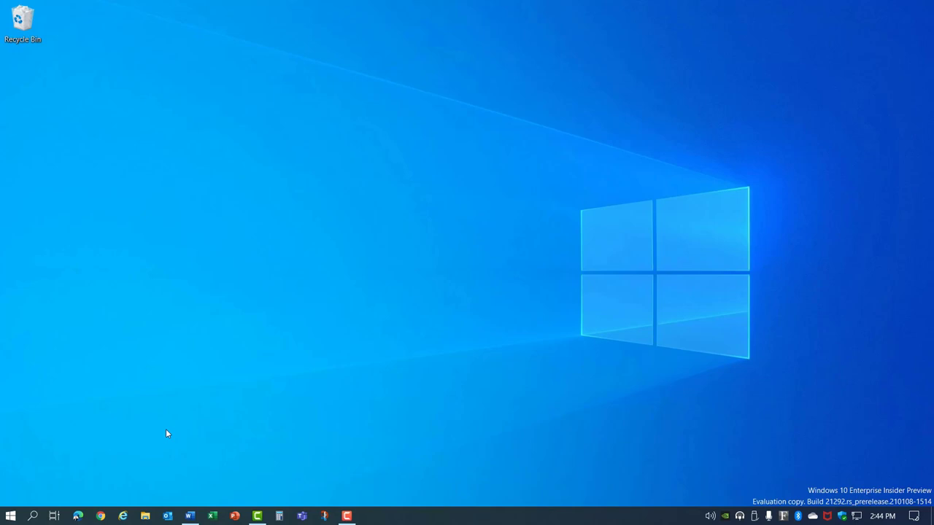
# Find the Delivery Optimization settings through Windows search and turn off Allow downloads from other PCs
pyautogui.click(33, 516)
pyautogui.write('deli')
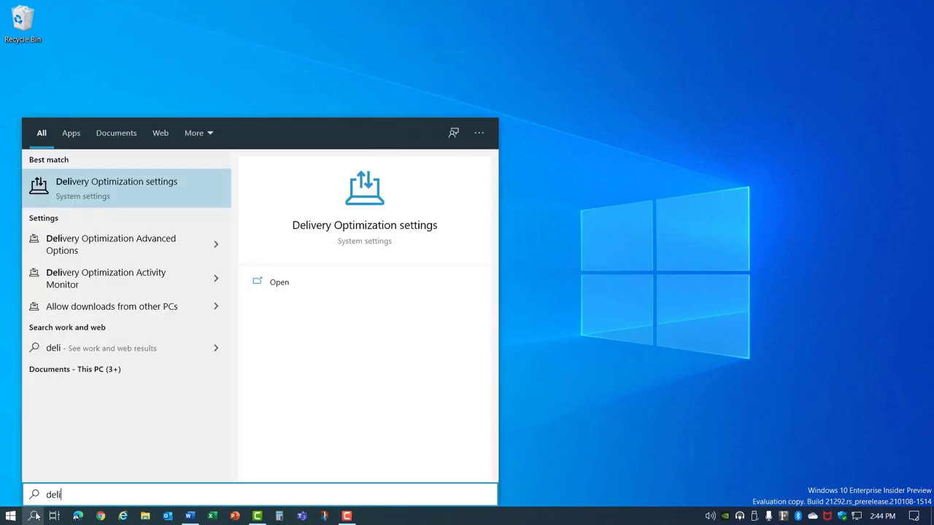
pyautogui.click(94, 191)
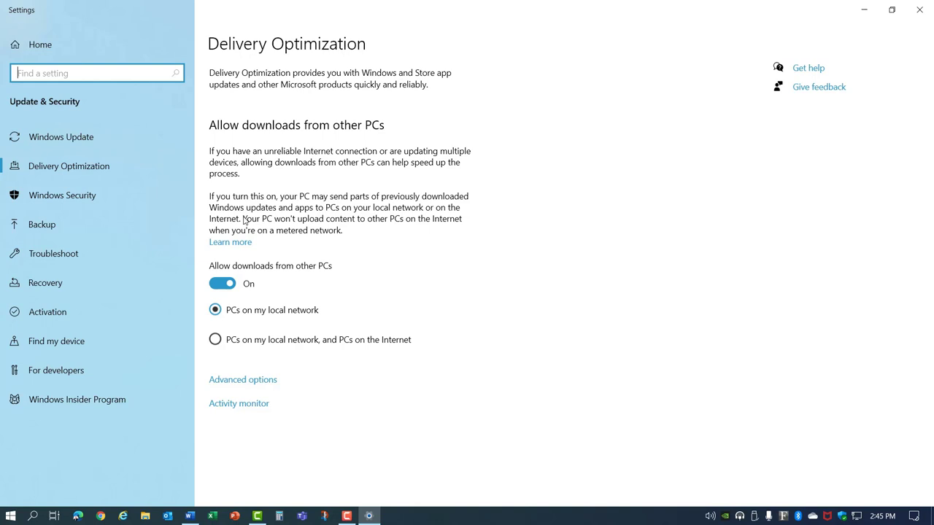
pyautogui.click(217, 286)
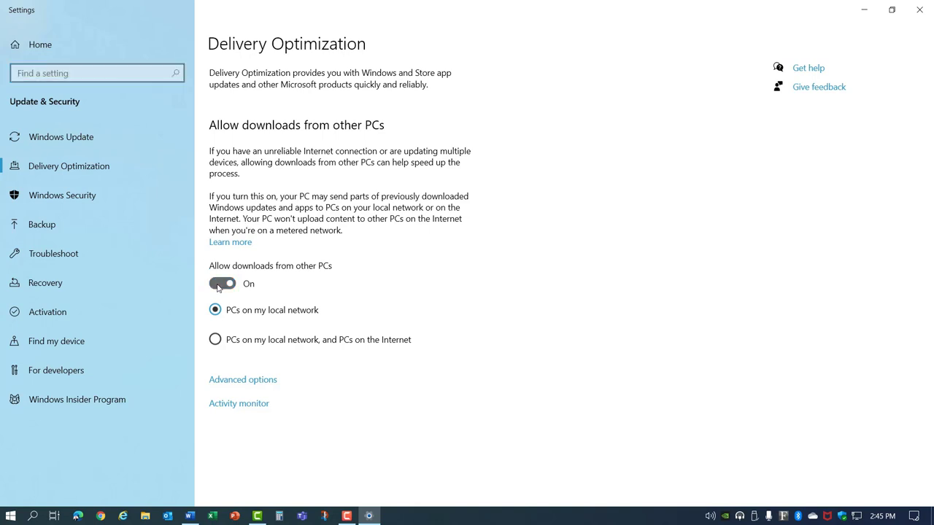
# Enable both upload limits in Delivery Optimization's advanced options, with upload bandwidth at 5% and the monthly upload limit at its minimum
pyautogui.click(229, 381)
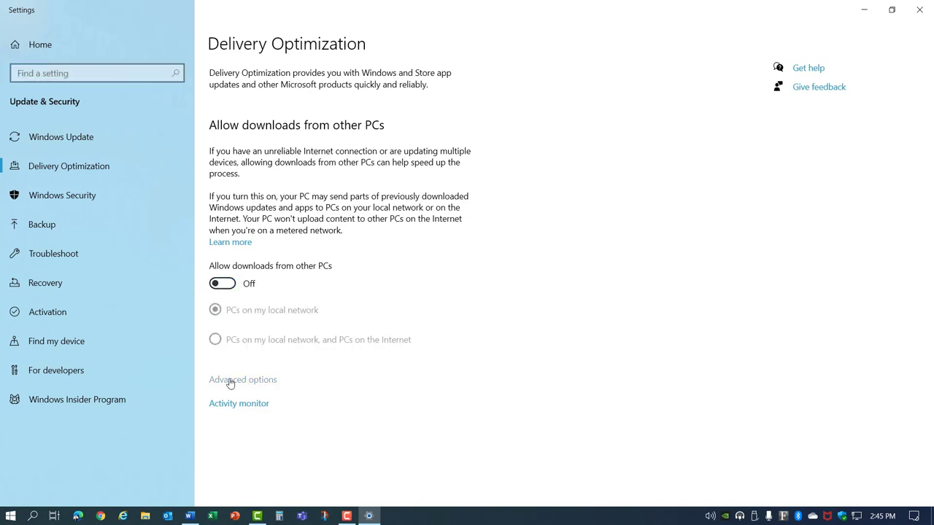
pyautogui.scroll(-3, 205, 352)
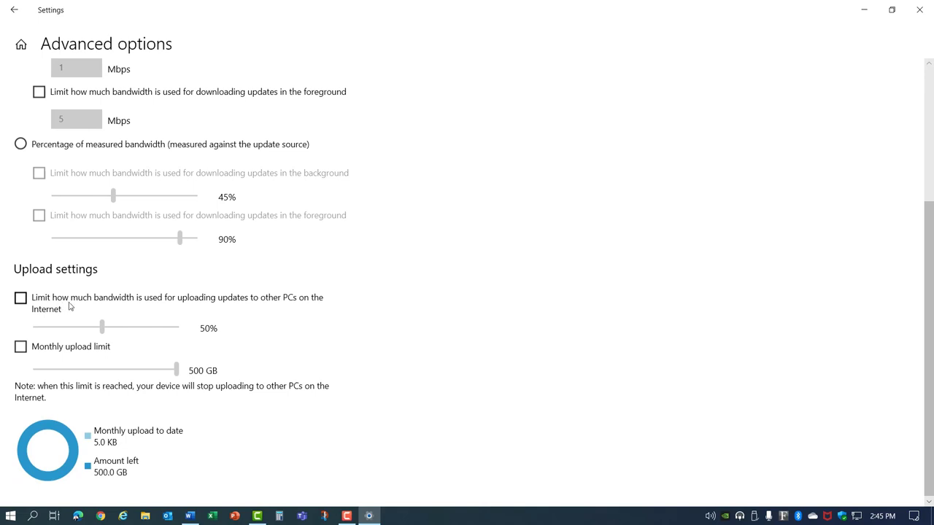
pyautogui.click(20, 298)
pyautogui.click(20, 347)
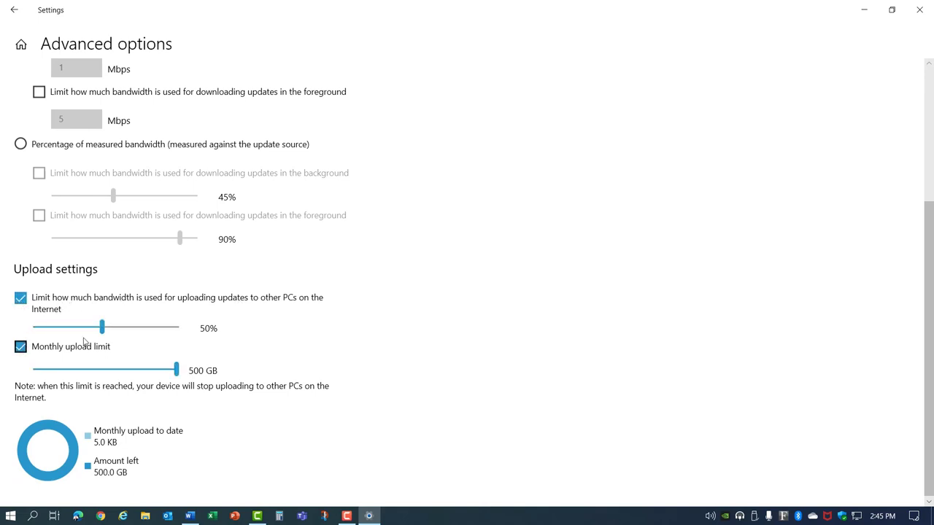
pyautogui.moveTo(102, 329); pyautogui.dragTo(33, 331)
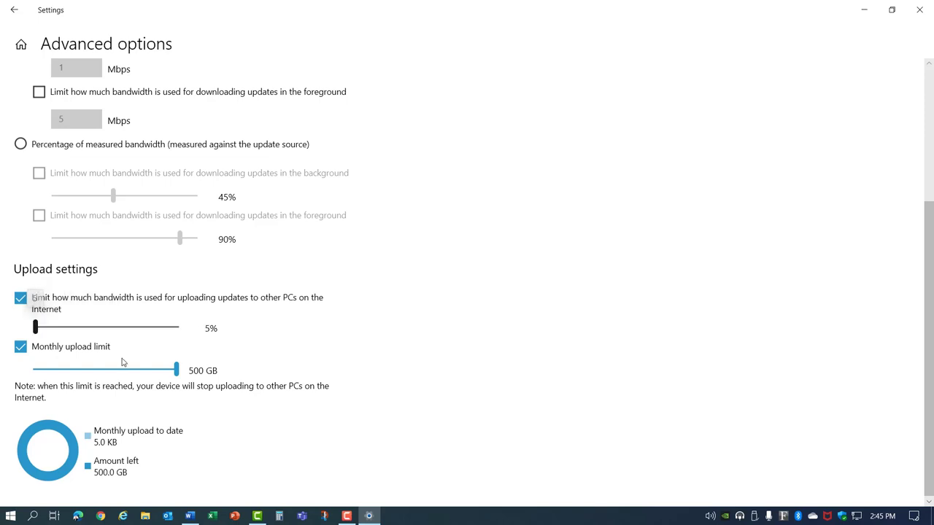
pyautogui.moveTo(176, 371); pyautogui.dragTo(35, 373)
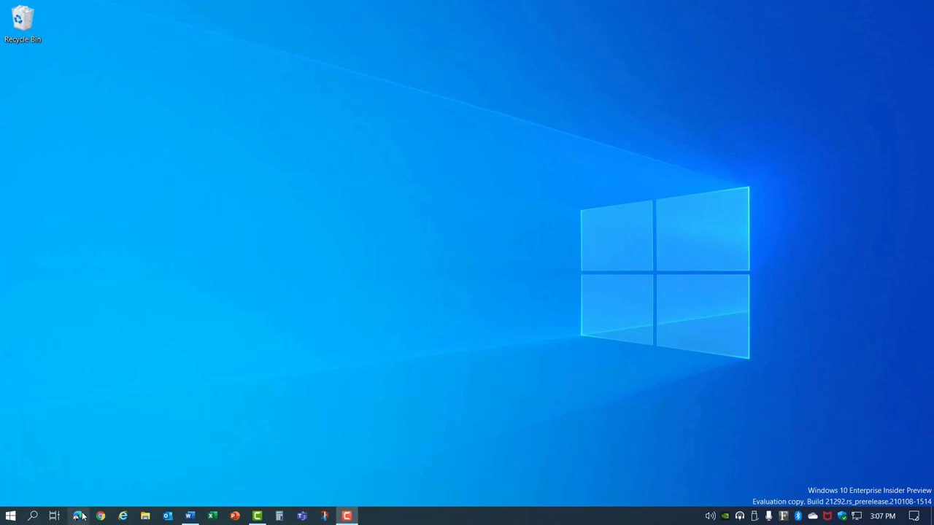
# Switch to Microsoft Edge and open the choice of browsing data to clear in its privacy settings
pyautogui.click(80, 516)
pyautogui.click(917, 32)
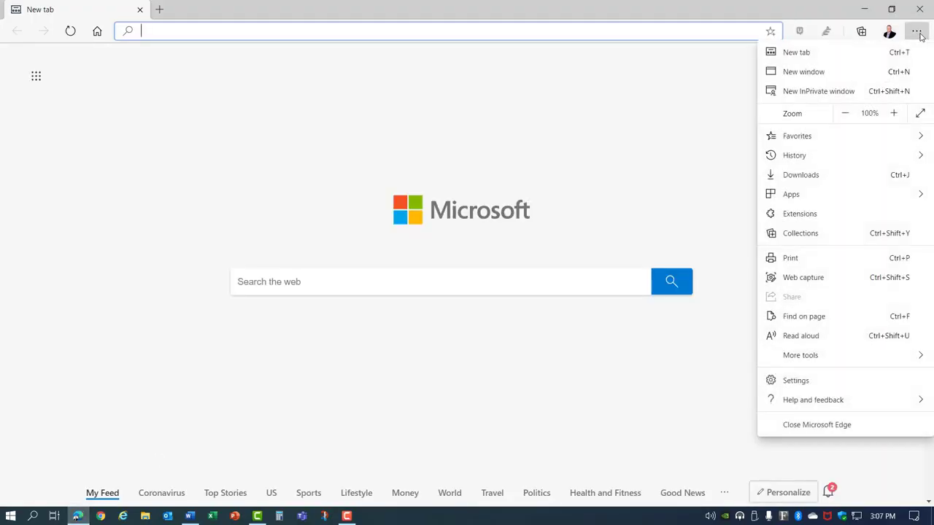
pyautogui.click(796, 380)
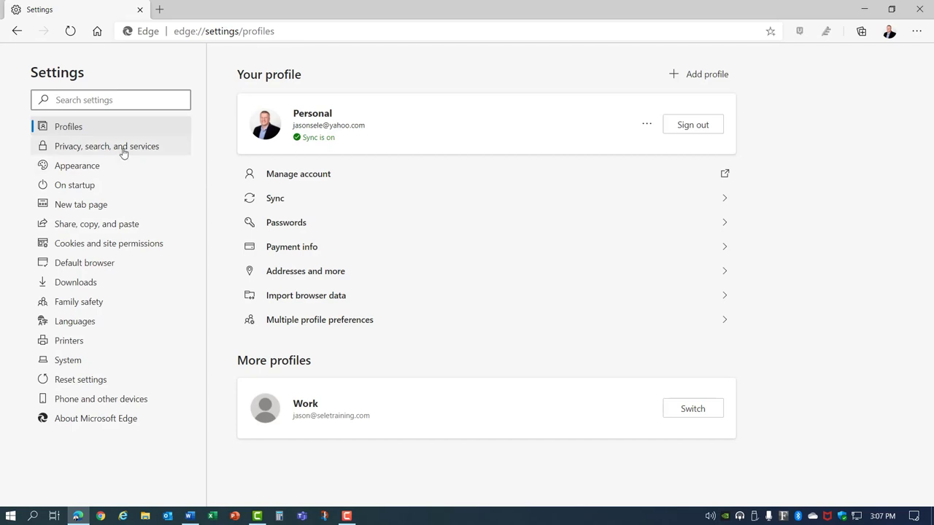
pyautogui.click(124, 151)
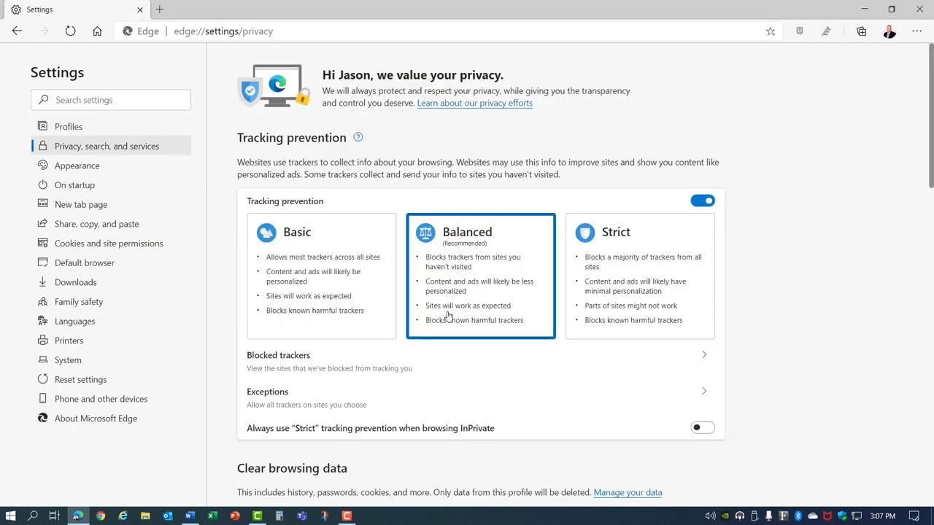
pyautogui.scroll(-3, 448, 315)
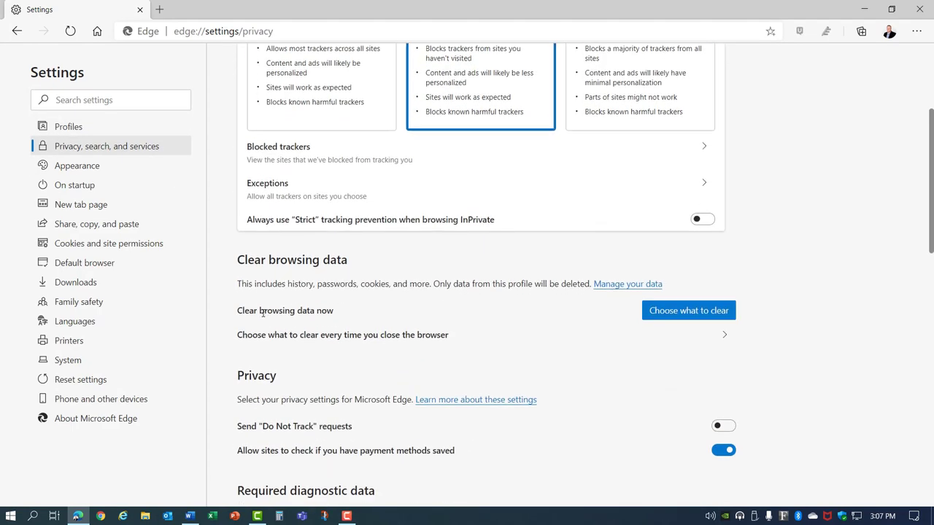
pyautogui.click(687, 312)
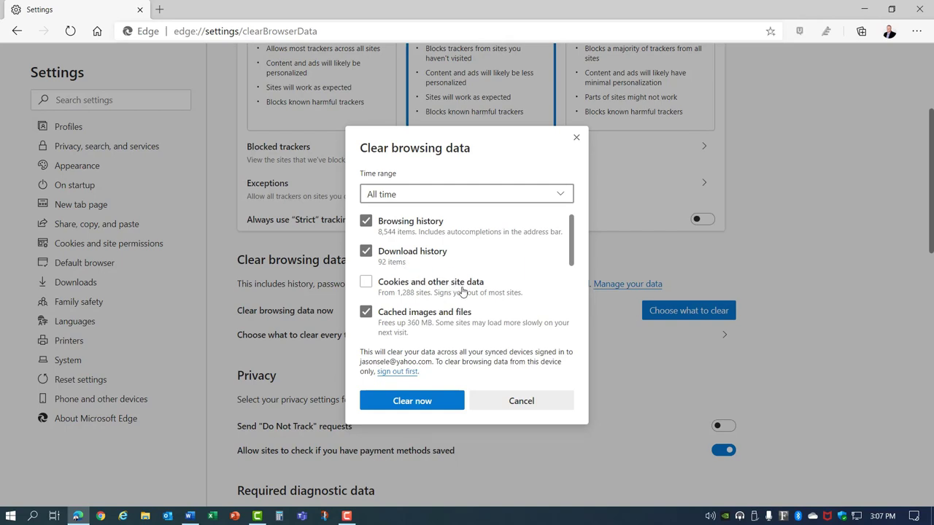
# Clear Edge's browsing history, download history and cached images and files for All time, keeping cookies, and close the browser
pyautogui.click(562, 200)
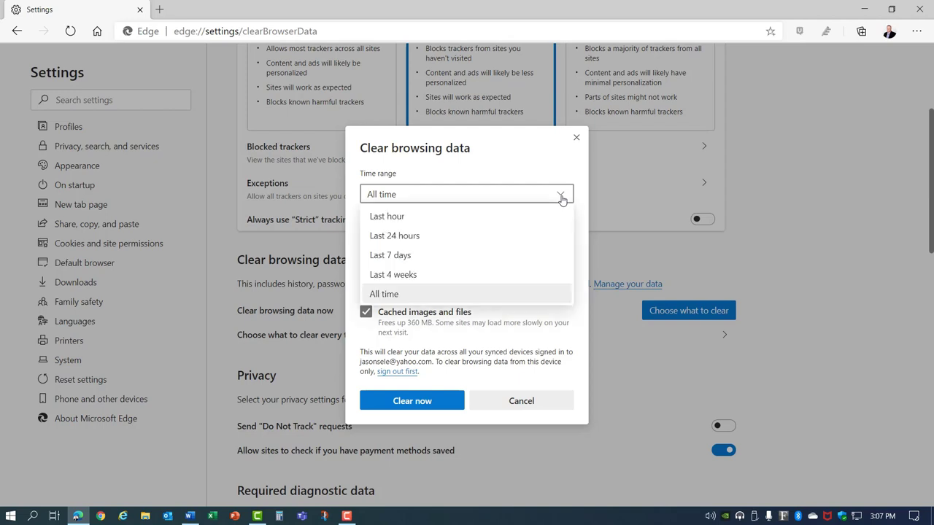
pyautogui.click(394, 293)
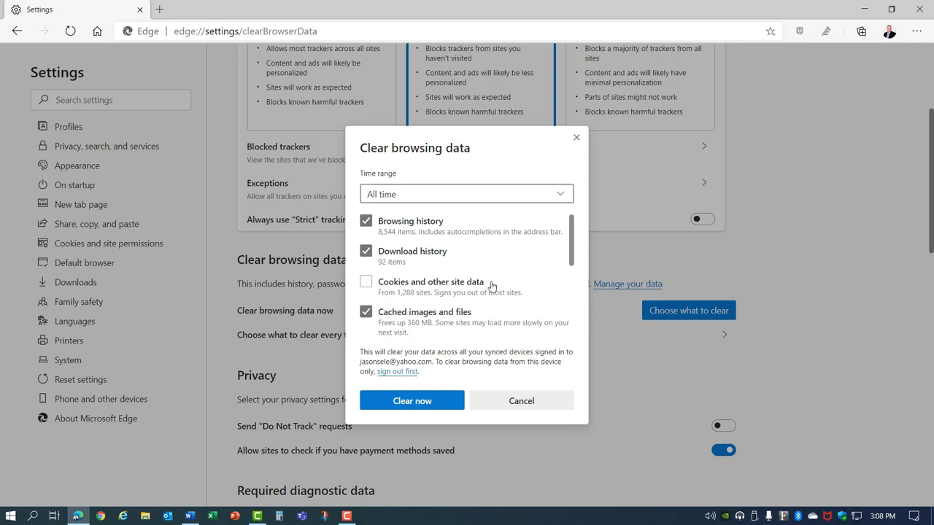
pyautogui.click(416, 404)
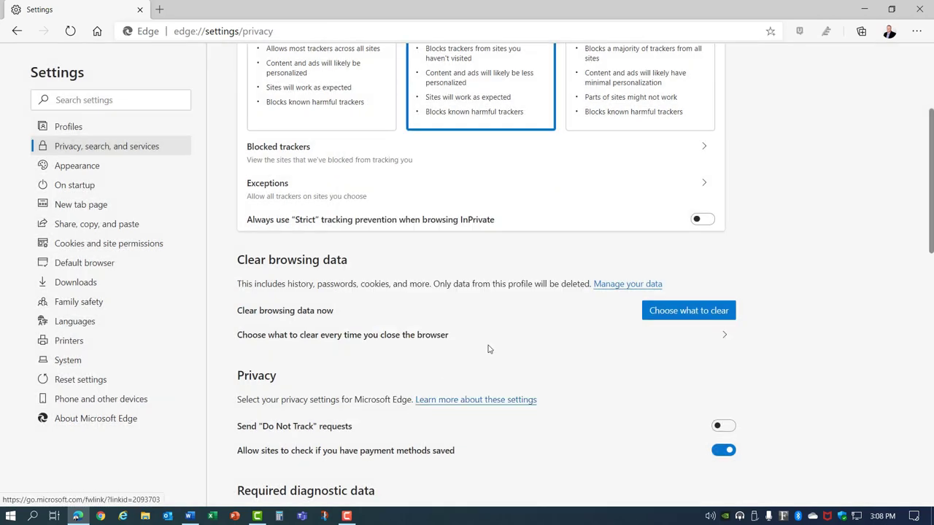
pyautogui.click(918, 12)
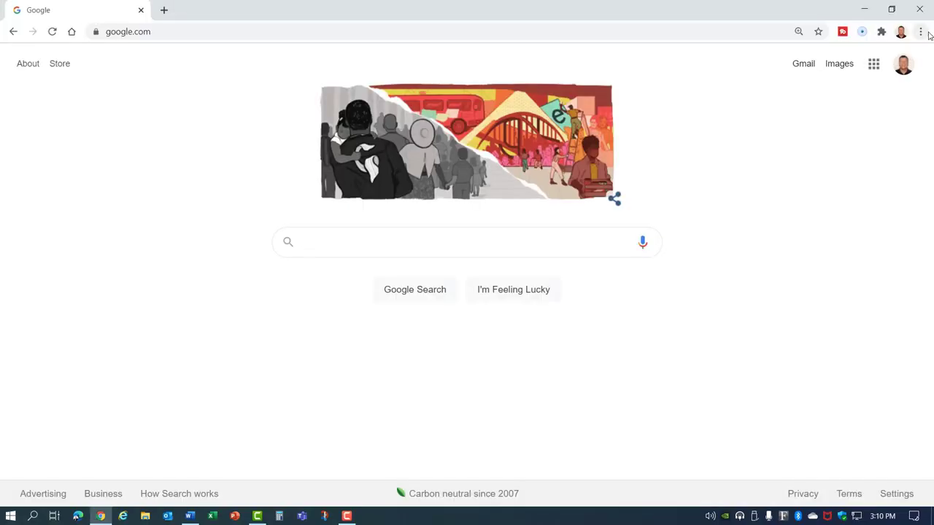
# In Google Chrome's privacy and security settings, clear browsing history and cached images and files for All time, keeping cookies
pyautogui.click(921, 32)
pyautogui.click(848, 234)
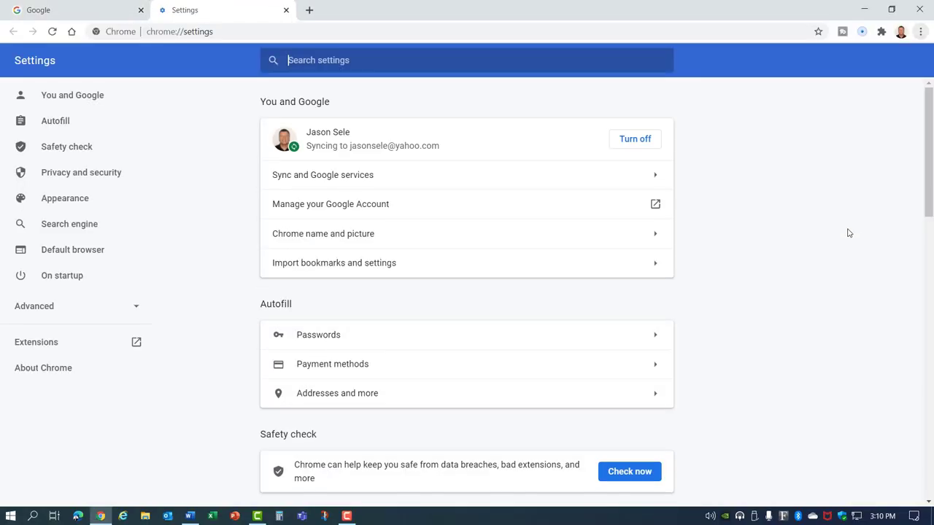
pyautogui.click(71, 175)
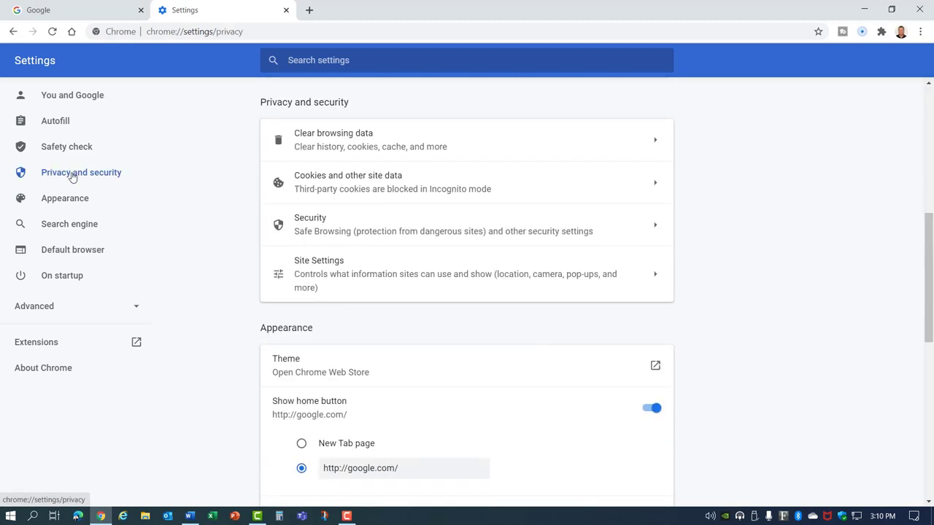
pyautogui.click(334, 138)
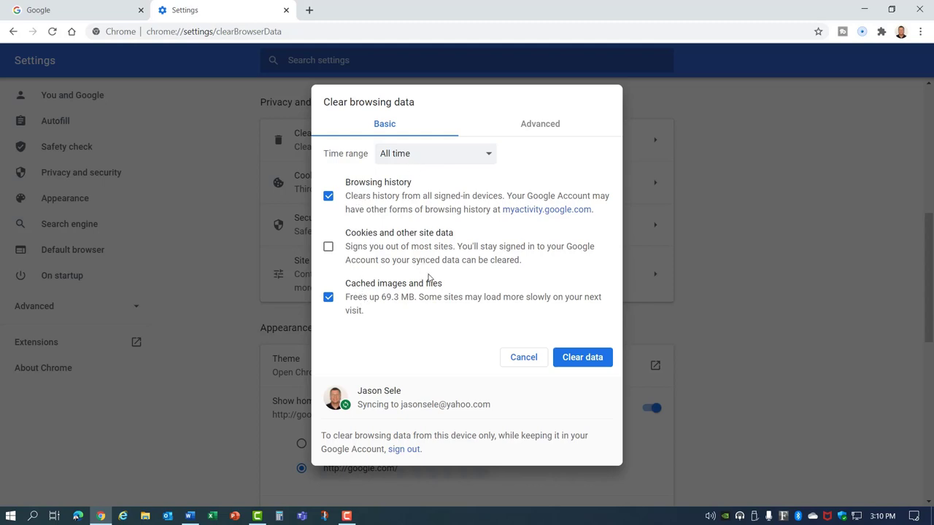
pyautogui.click(571, 357)
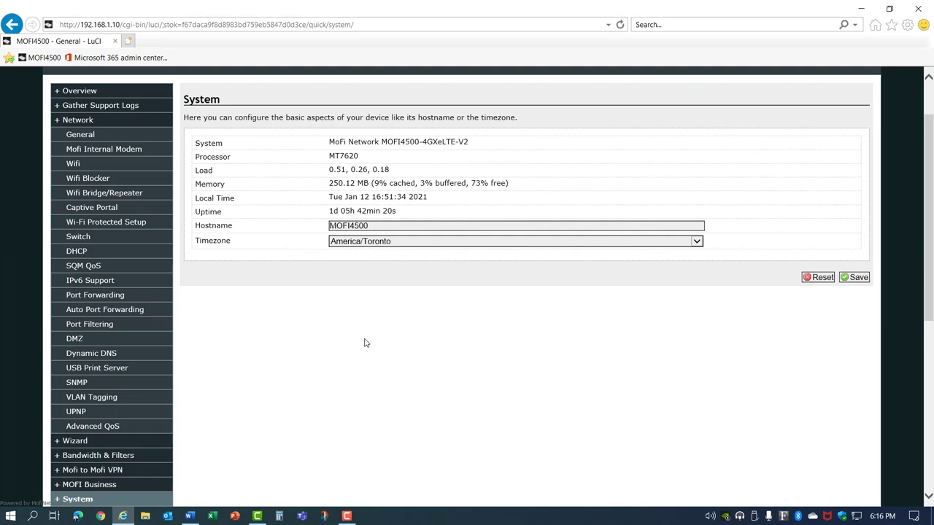
# Start the router's firmware upgrade through Remote Update in its system settings, keeping the configuration and verifying downloaded images, and confirm it
pyautogui.scroll(-5, 366, 343)
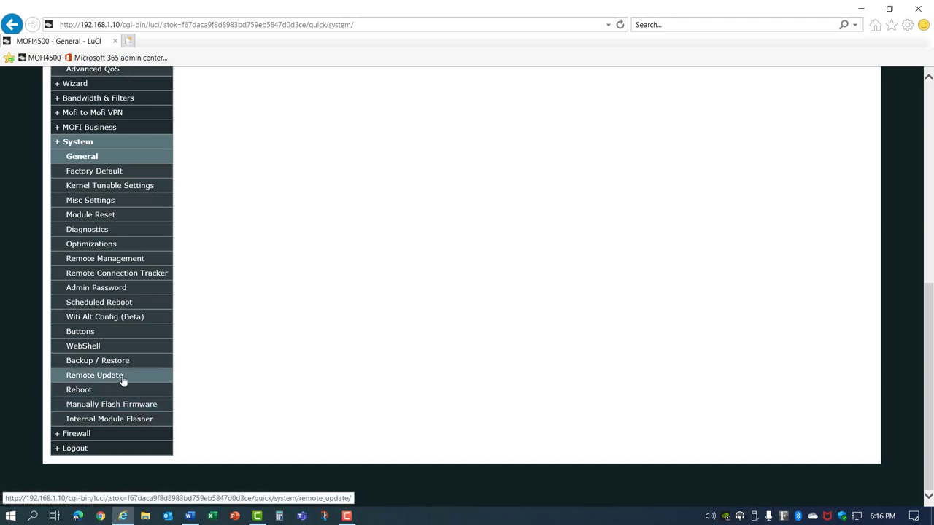
pyautogui.click(94, 375)
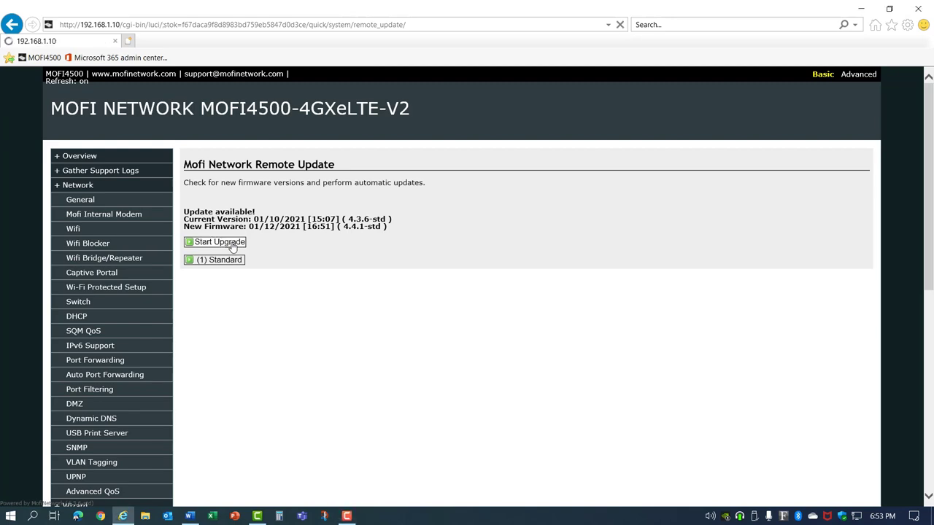
pyautogui.click(231, 245)
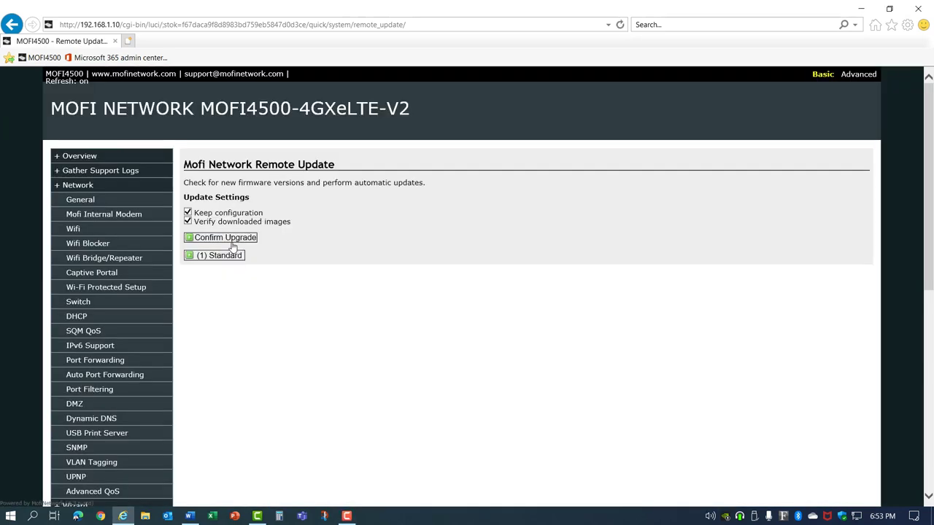
pyautogui.click(232, 242)
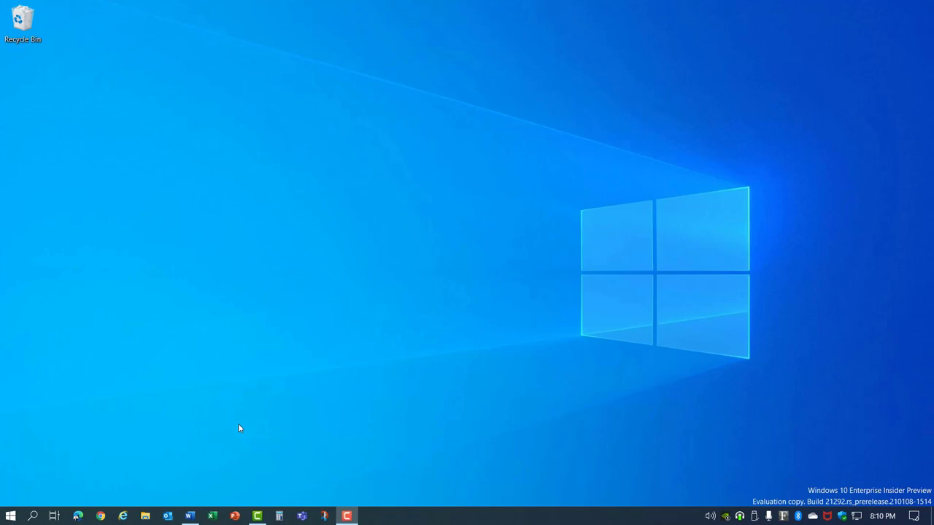
# Open Command Prompt as administrator and flush the DNS resolver cache with ipconfig /flushdns
pyautogui.click(10, 516)
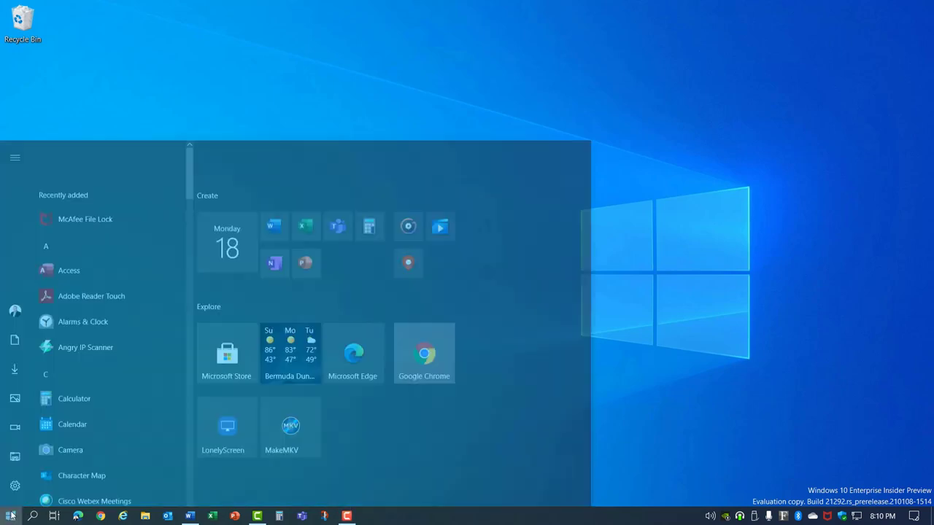
pyautogui.write('cmd')
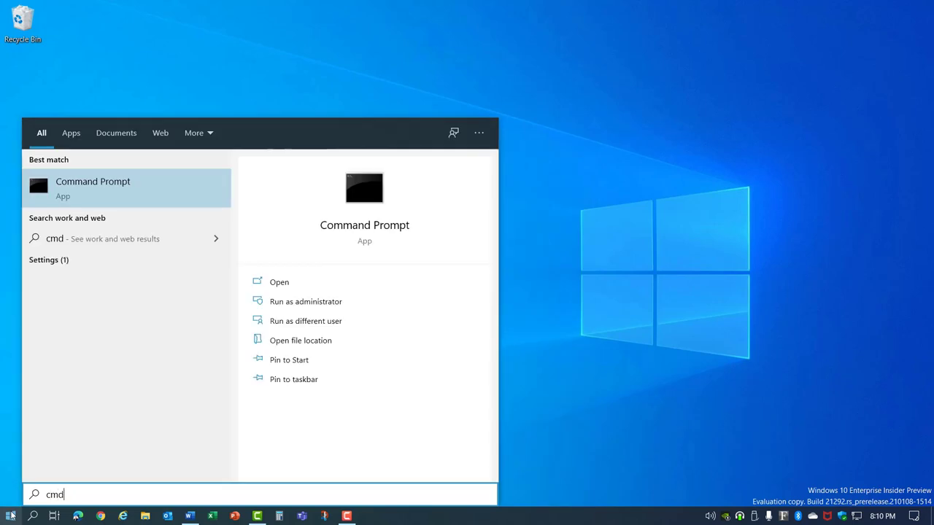
pyautogui.click(297, 310)
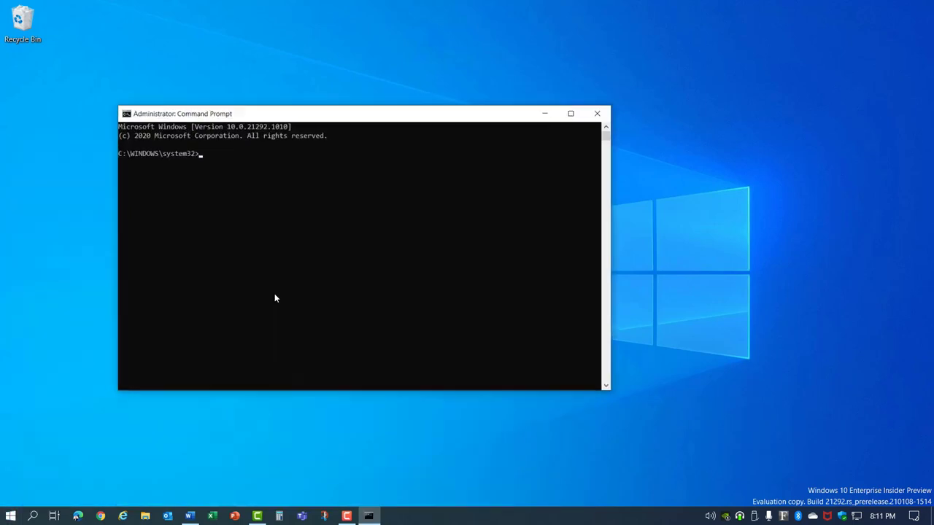
pyautogui.write('ipconfig')
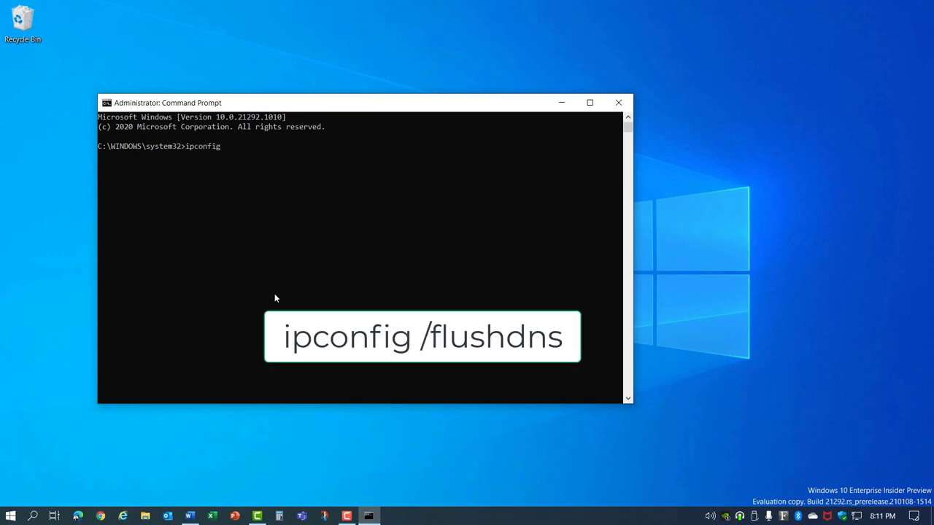
pyautogui.write(' /flushdns')
pyautogui.press('Return')
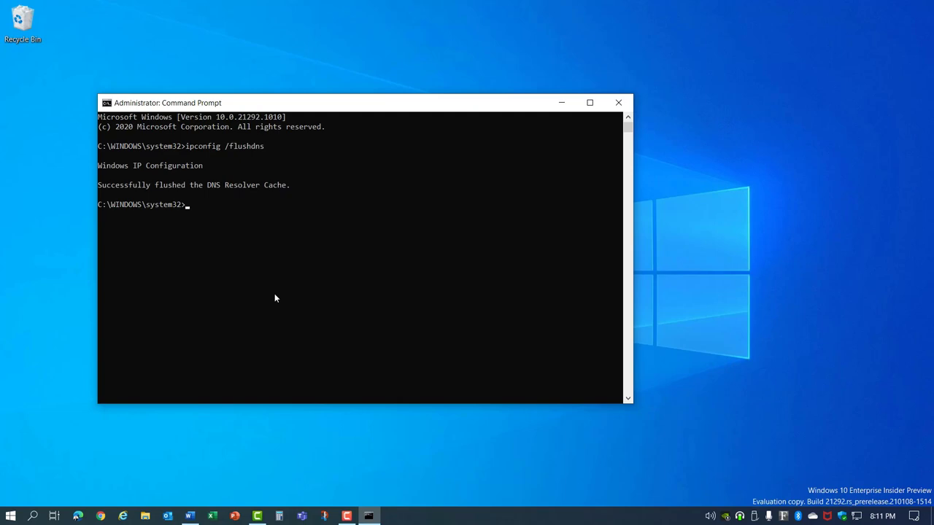